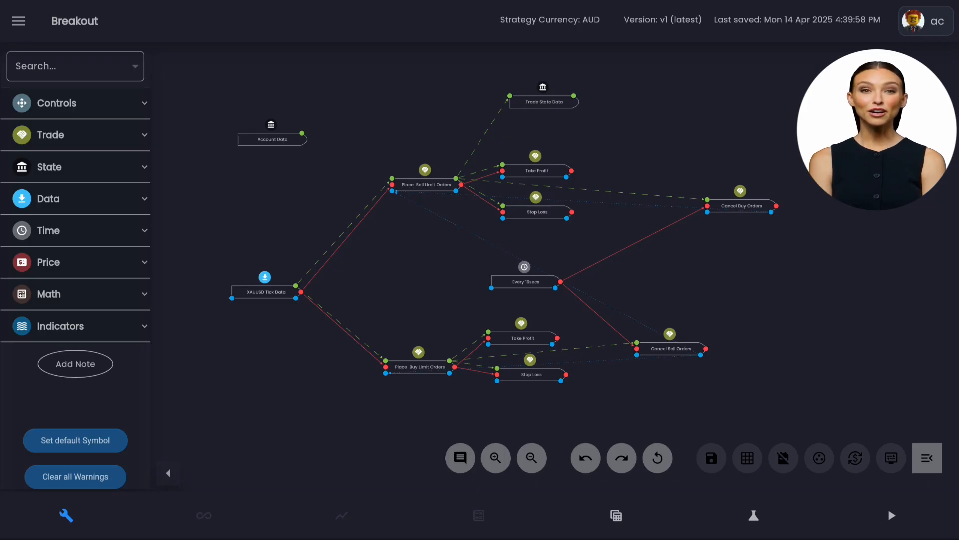
Search the rule library for "conver".
{"action": "left_click", "coordinate": [104, 68]}
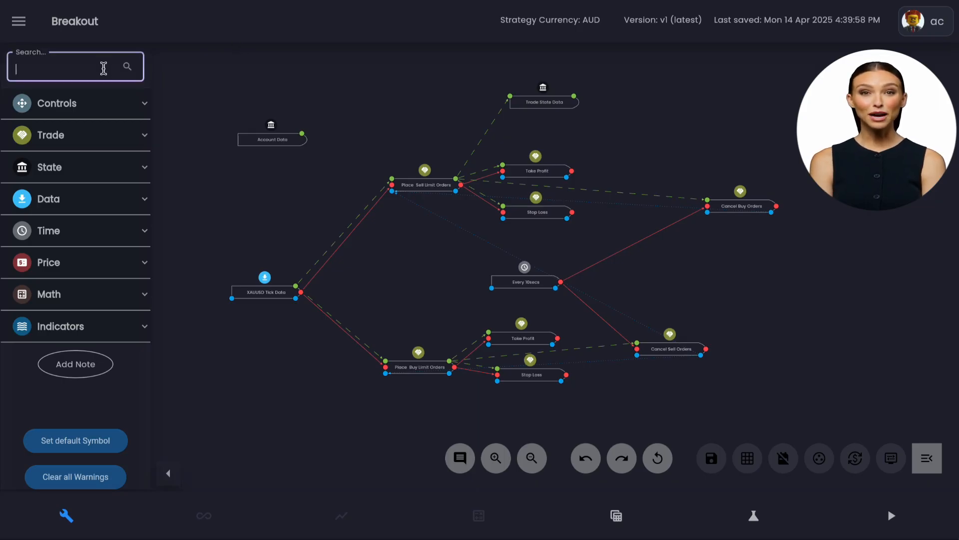
{"action": "type", "text": "conver"}
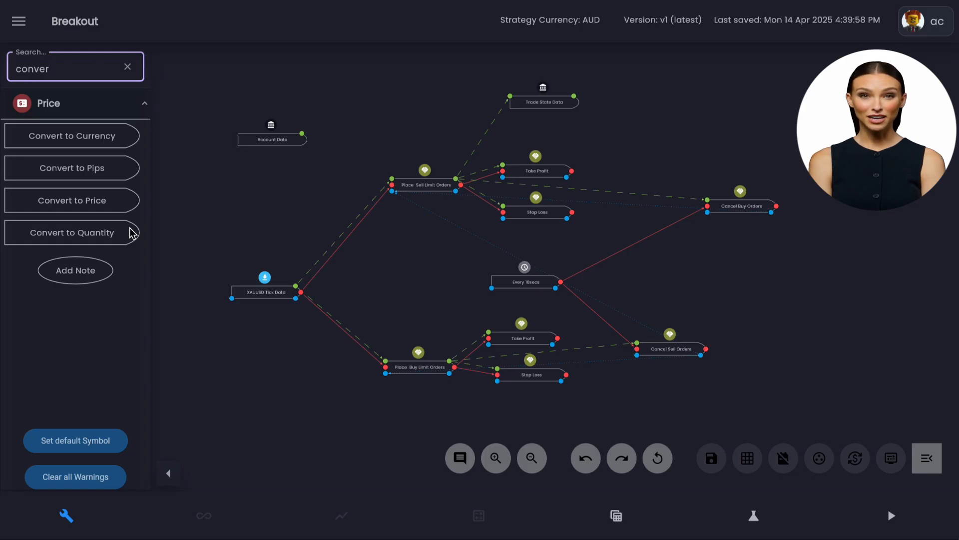
Find the Simple Calculator rule by searching "simple" and place it in the empty area below Cancel Sell Orders.
{"action": "left_click_drag", "start_coordinate": [777, 329], "coordinate": [644, 182]}
{"action": "scroll", "coordinate": [649, 220], "scroll_direction": "up", "scroll_amount": 1}
{"action": "scroll", "coordinate": [650, 220], "scroll_direction": "up", "scroll_amount": 2}
{"action": "left_click_drag", "start_coordinate": [597, 244], "coordinate": [783, 221]}
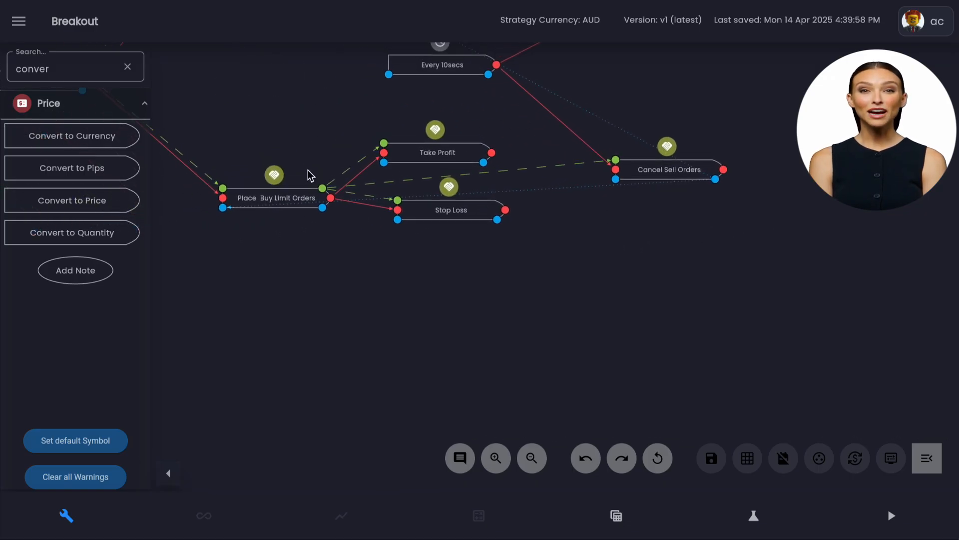
{"action": "left_click", "coordinate": [77, 66]}
{"action": "key", "text": "BackSpace"}
{"action": "key", "text": "BackSpace"}
{"action": "key", "text": "BackSpace"}
{"action": "key", "text": "BackSpace"}
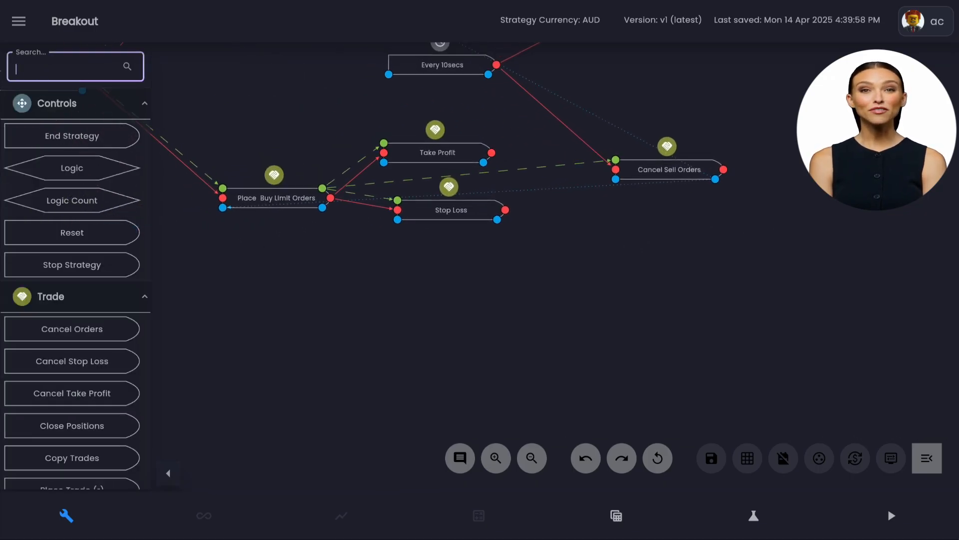
{"action": "type", "text": "simple"}
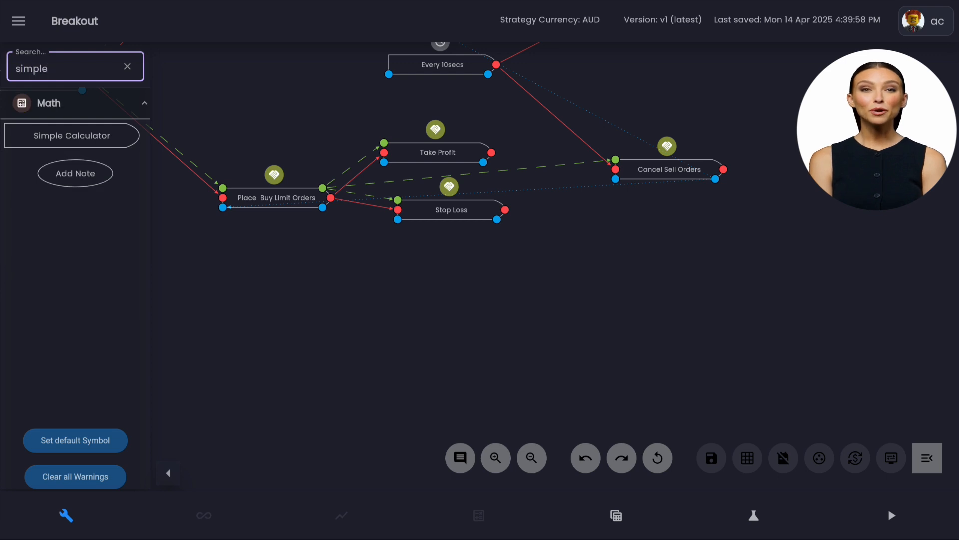
{"action": "left_click_drag", "start_coordinate": [81, 139], "coordinate": [634, 294]}
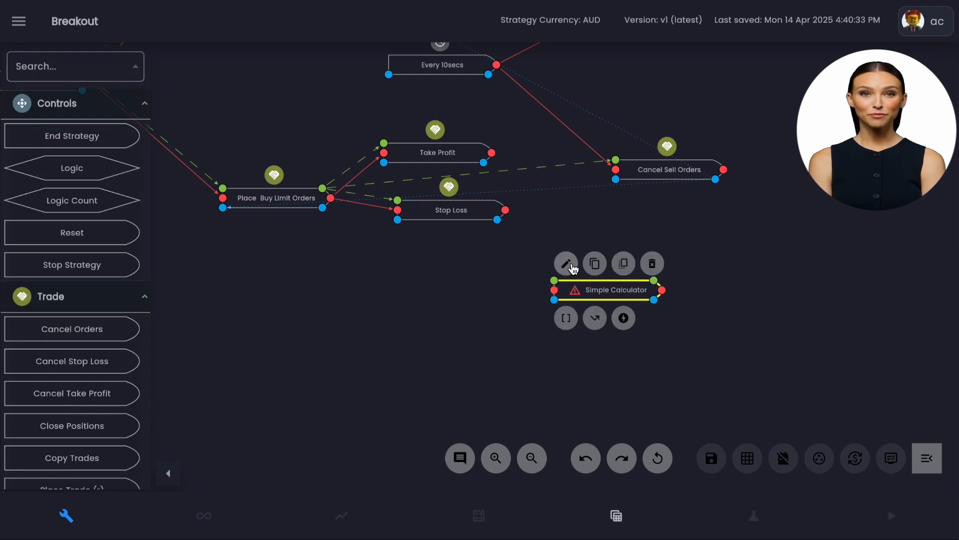
Examine the Output Data type in the Simple Calculator configuration, and close it without saving.
{"action": "left_click", "coordinate": [566, 260]}
{"action": "scroll", "coordinate": [470, 237], "scroll_direction": "down", "scroll_amount": 10}
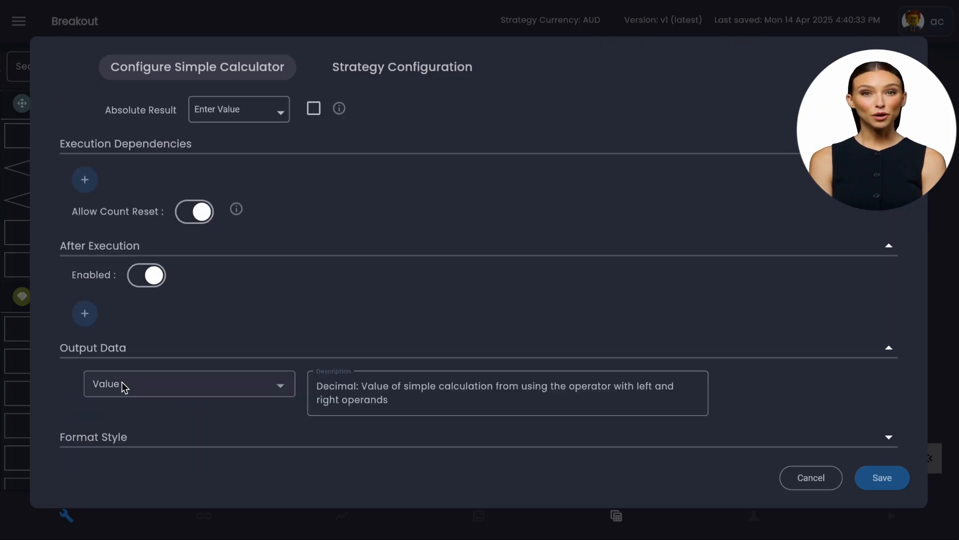
{"action": "double_click", "coordinate": [343, 387]}
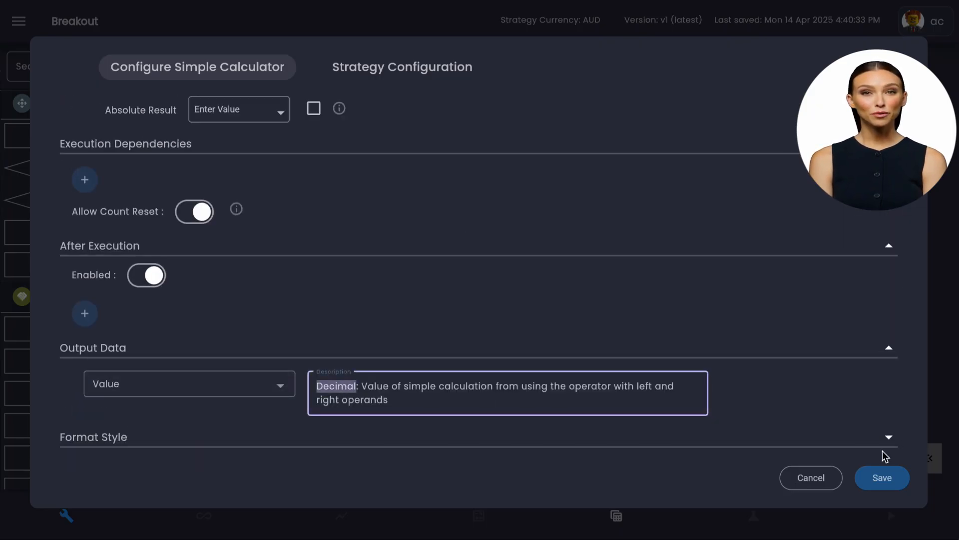
{"action": "left_click", "coordinate": [824, 481]}
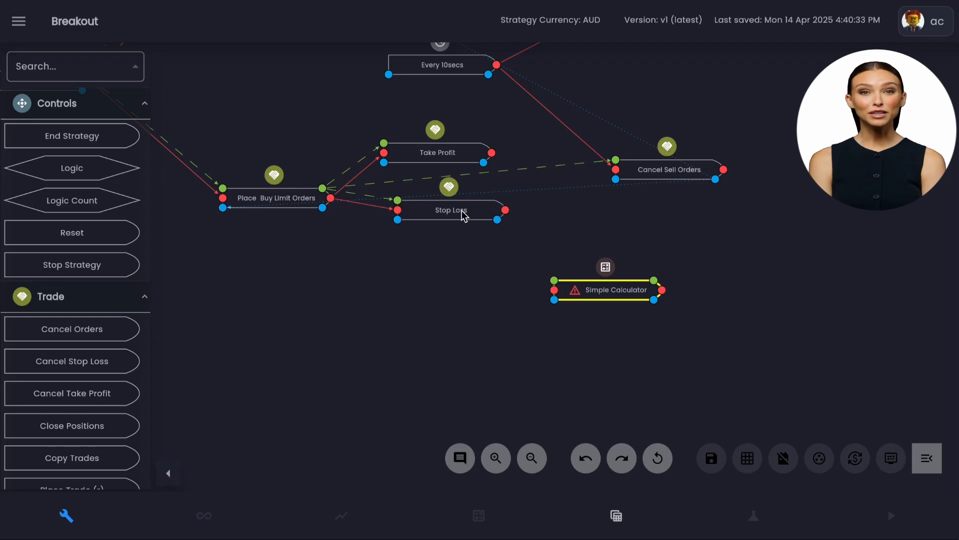
Try Target price as the buy-side Stop Loss type, look over its value sources, and discard the change.
{"action": "left_click", "coordinate": [415, 192]}
{"action": "scroll", "coordinate": [449, 210], "scroll_direction": "down", "scroll_amount": 3}
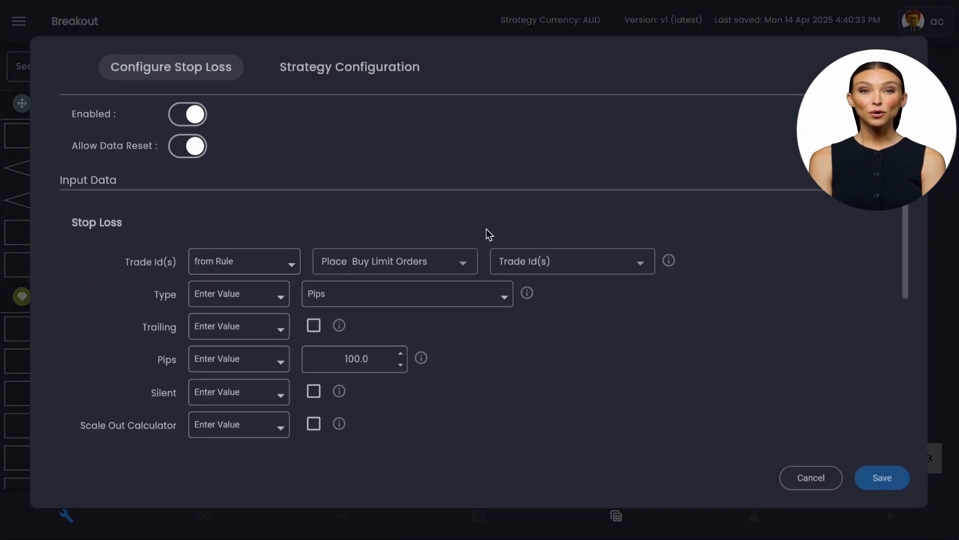
{"action": "left_click", "coordinate": [368, 300]}
{"action": "left_click", "coordinate": [370, 265]}
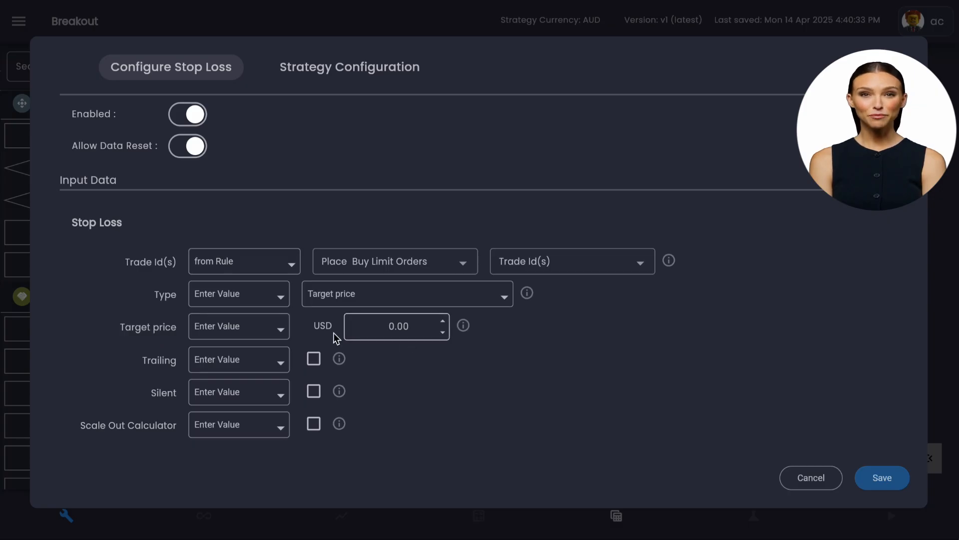
{"action": "left_click", "coordinate": [240, 330]}
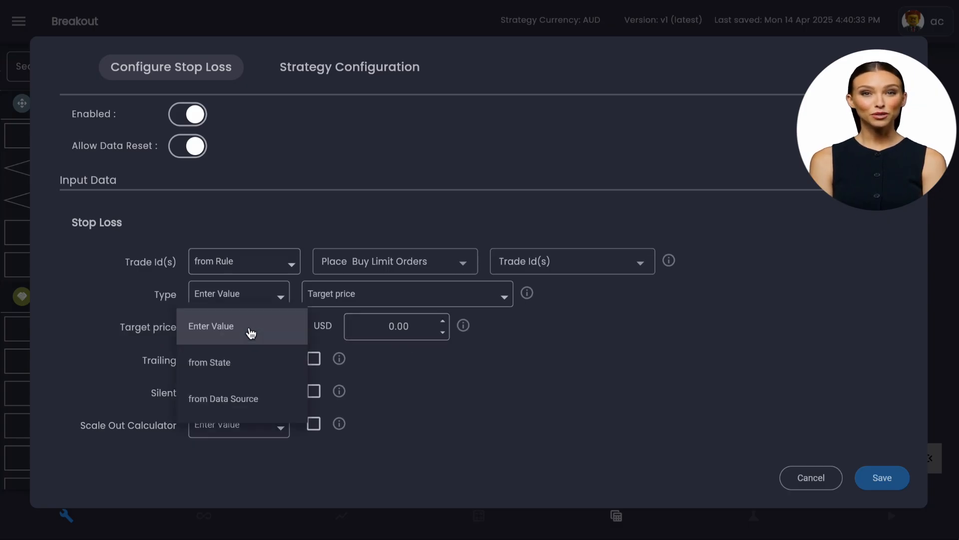
{"action": "left_click", "coordinate": [251, 333]}
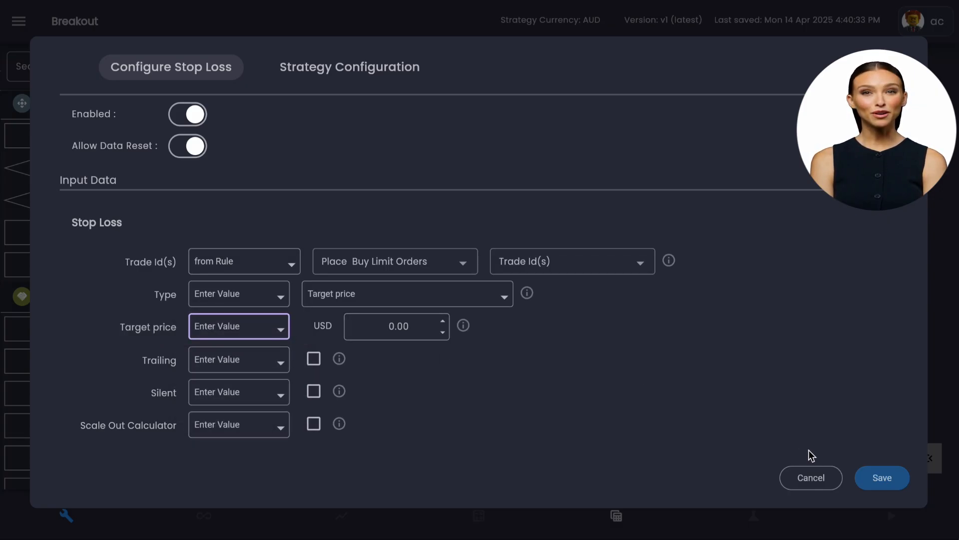
{"action": "left_click", "coordinate": [822, 481]}
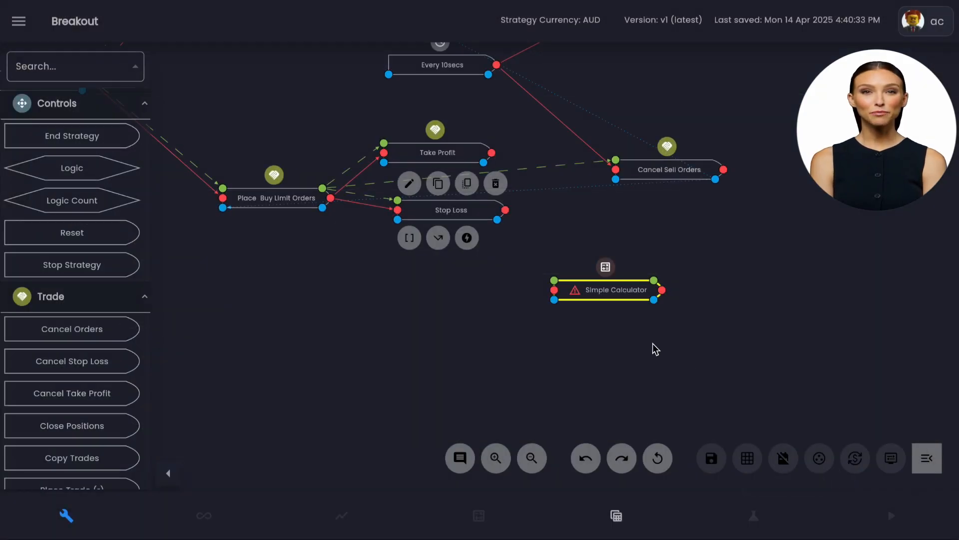
Move Simple Calculator beneath the buy-side Stop Loss and give it a variable "spread" from the XAUUSD Tick Data source's Spread.
{"action": "left_click_drag", "start_coordinate": [600, 292], "coordinate": [445, 292]}
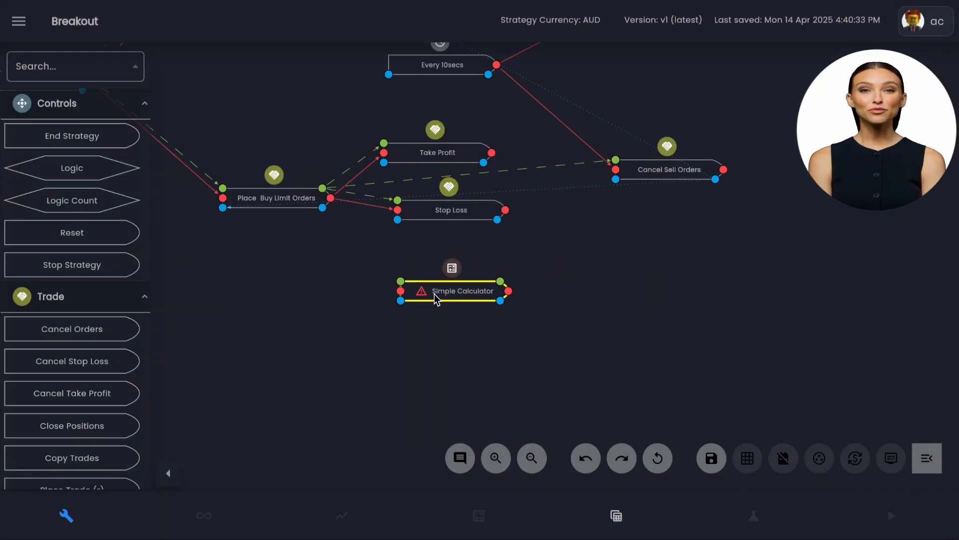
{"action": "left_click", "coordinate": [434, 295]}
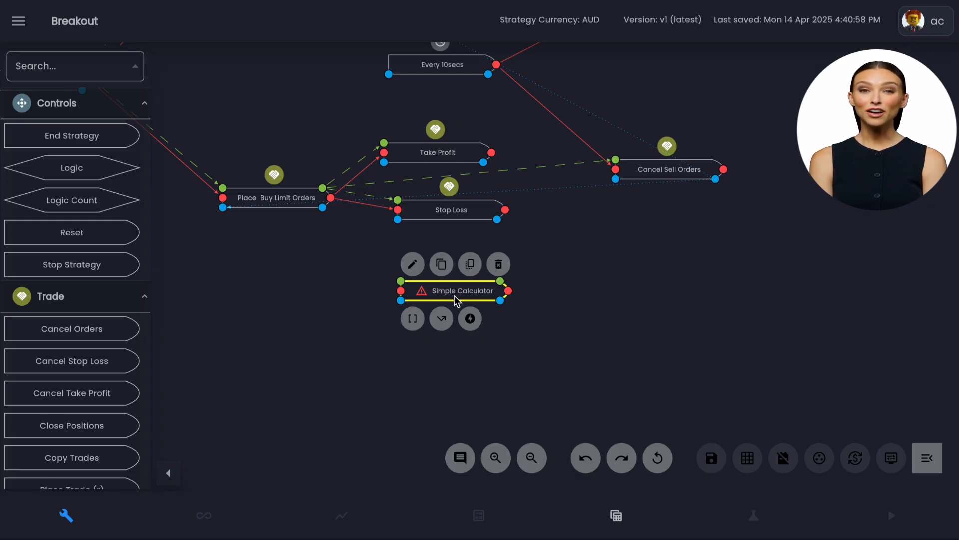
{"action": "left_click", "coordinate": [413, 264]}
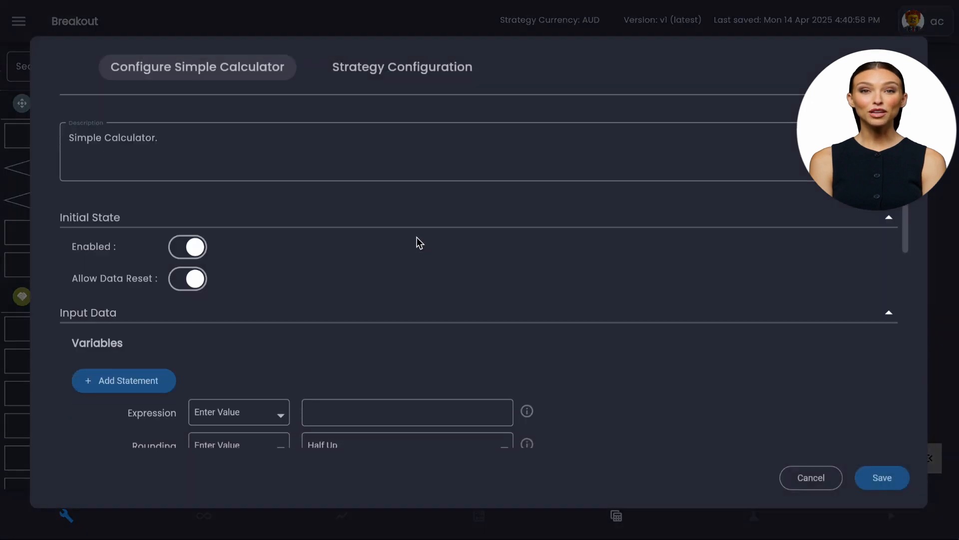
{"action": "scroll", "coordinate": [417, 238], "scroll_direction": "down", "scroll_amount": 2}
{"action": "left_click", "coordinate": [165, 282]}
{"action": "left_click", "coordinate": [318, 282]}
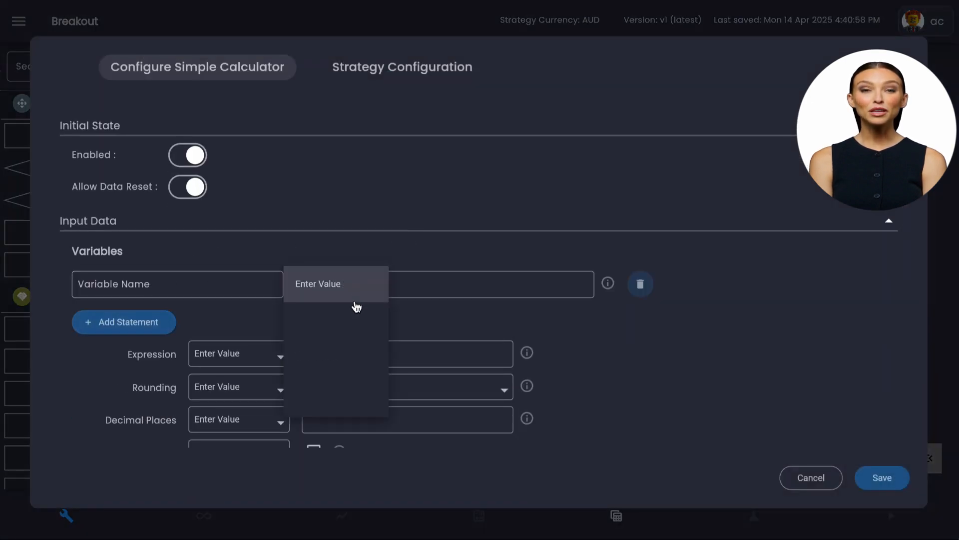
{"action": "left_click", "coordinate": [356, 391]}
{"action": "left_click", "coordinate": [579, 294]}
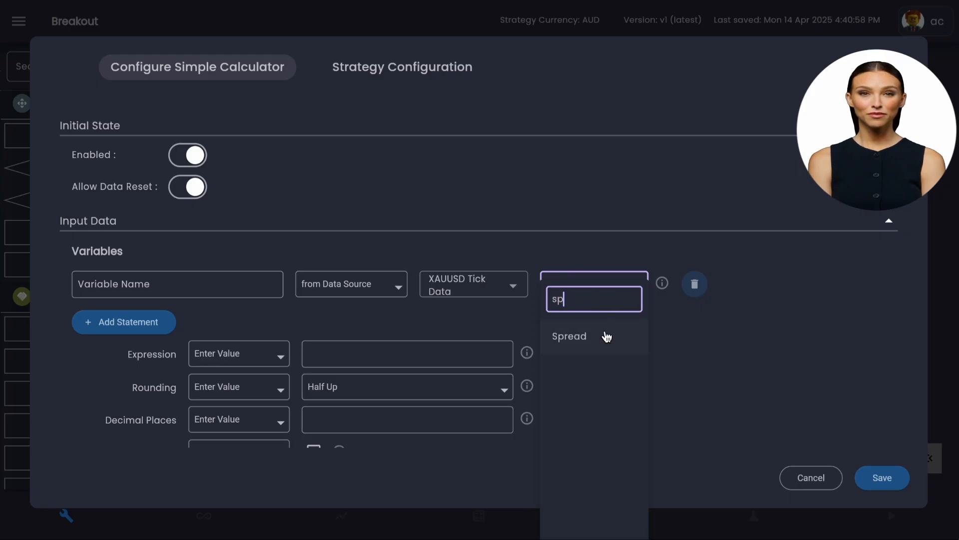
{"action": "left_click", "coordinate": [606, 336]}
{"action": "left_click", "coordinate": [212, 274]}
{"action": "type", "text": "spread"}
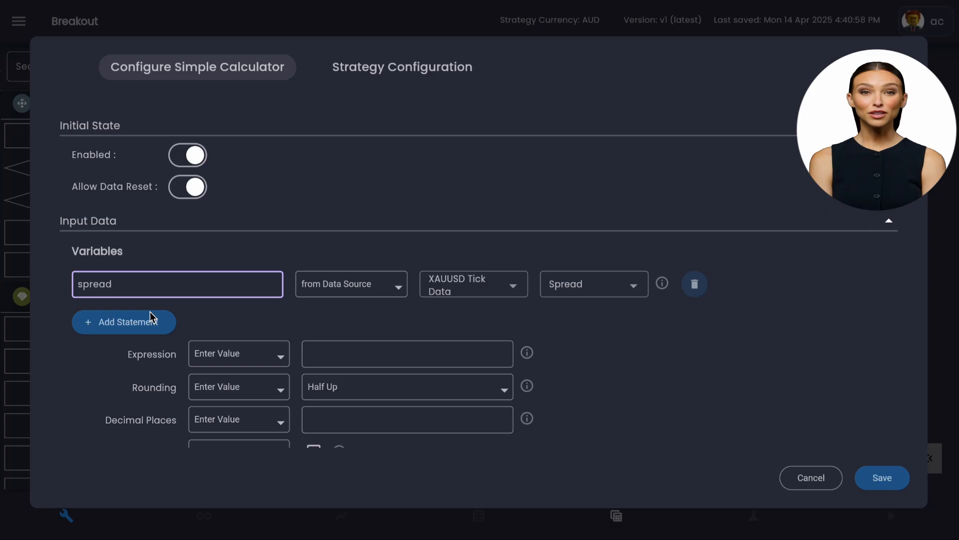
Add a second variable "bid" taken from the XAUUSD Tick Data source's Bid.
{"action": "left_click", "coordinate": [150, 320]}
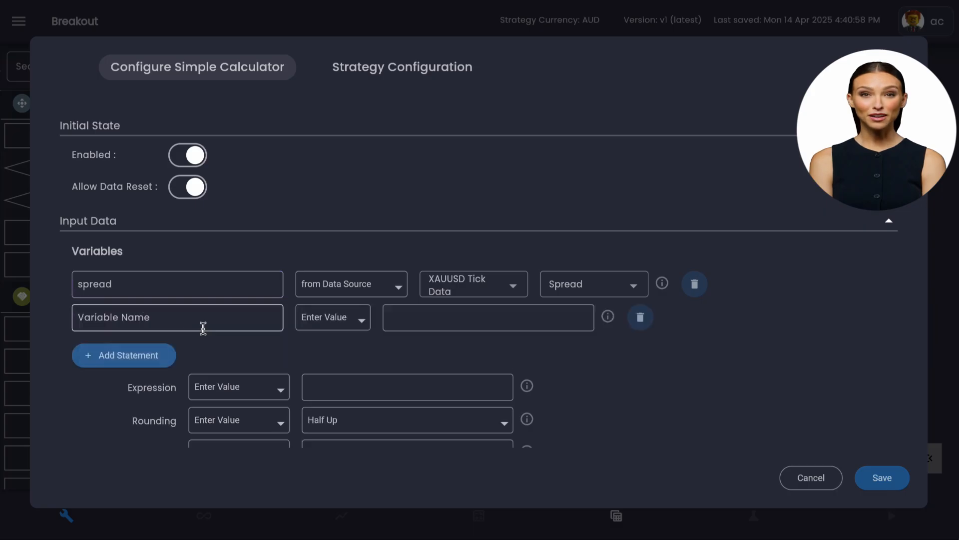
{"action": "left_click", "coordinate": [343, 327]}
{"action": "left_click", "coordinate": [362, 431]}
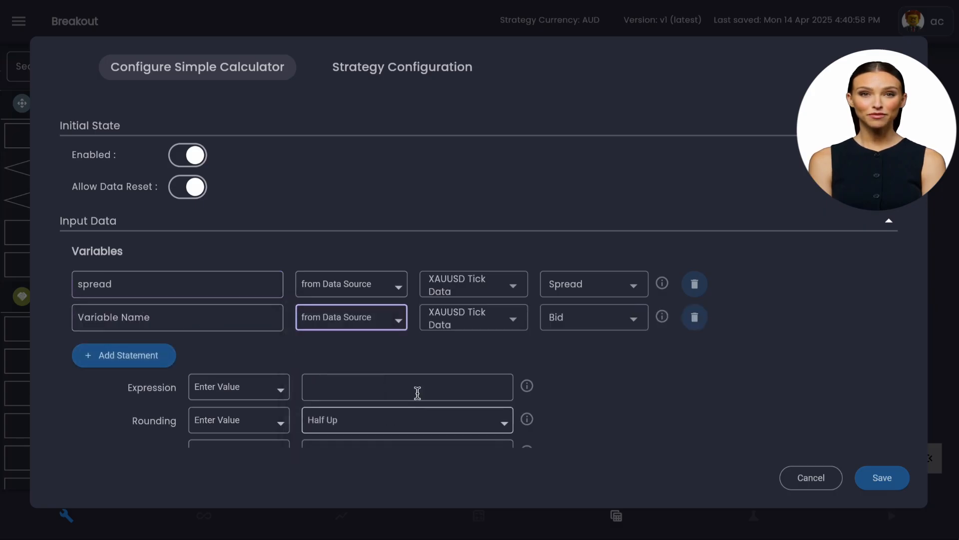
{"action": "left_click", "coordinate": [223, 323]}
{"action": "type", "text": "bid"}
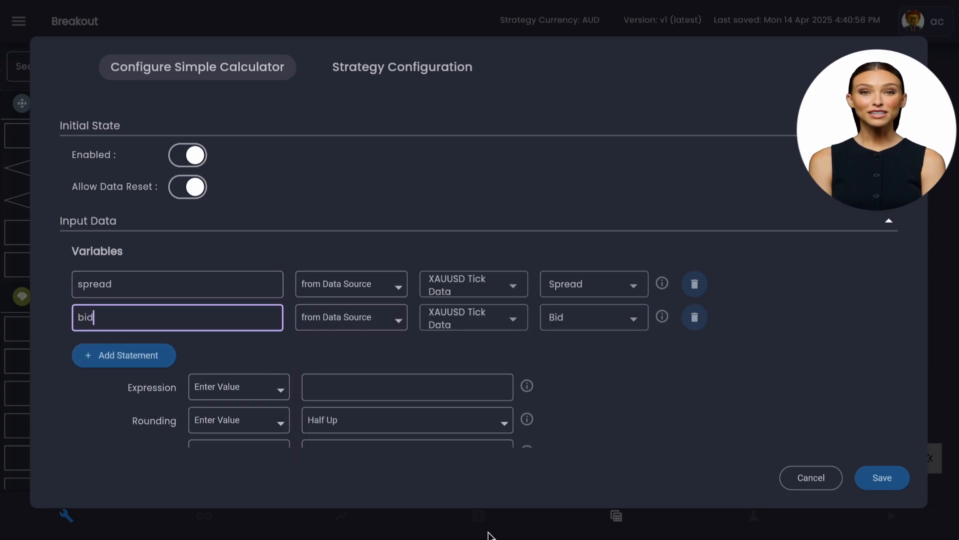
Set the calculator's expression to bid-spread*10 with 3 decimal places and save the rule.
{"action": "scroll", "coordinate": [294, 309], "scroll_direction": "down", "scroll_amount": 3}
{"action": "left_click", "coordinate": [375, 262]}
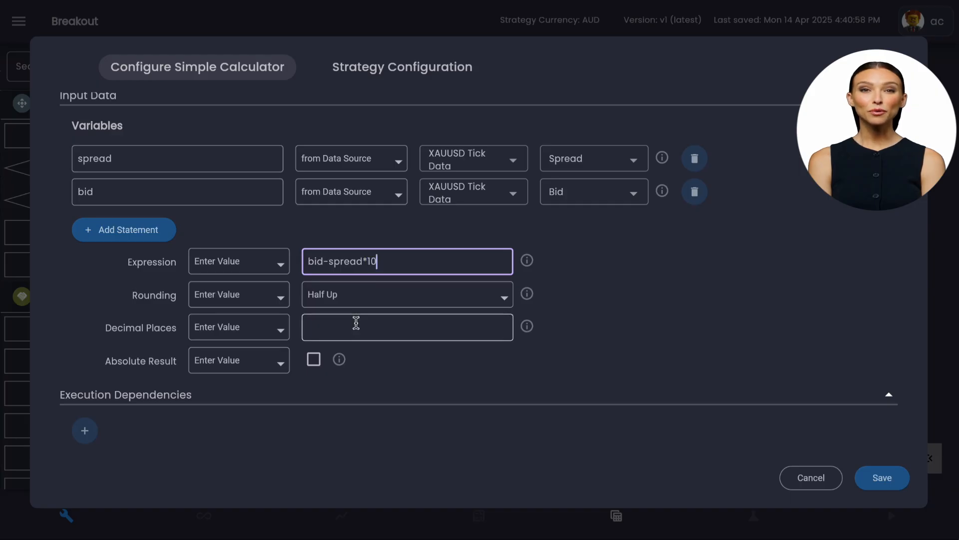
{"action": "left_click", "coordinate": [380, 328]}
{"action": "type", "text": "3"}
{"action": "scroll", "coordinate": [687, 283], "scroll_direction": "down", "scroll_amount": 2}
{"action": "scroll", "coordinate": [643, 280], "scroll_direction": "down", "scroll_amount": 4}
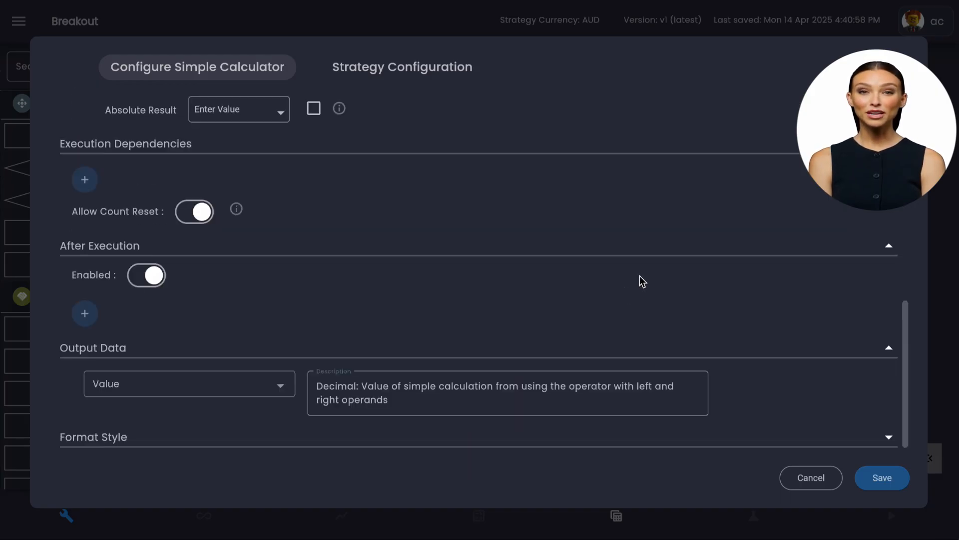
{"action": "left_click", "coordinate": [898, 488]}
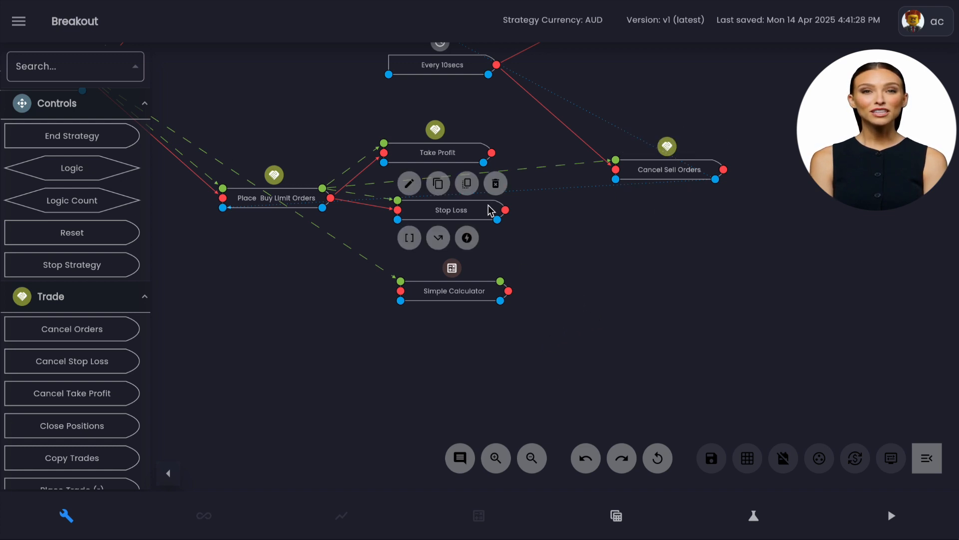
Try a Target price in the buy-side Stop Loss sourced from Data Source and from State, and discard the changes.
{"action": "left_click", "coordinate": [406, 185]}
{"action": "scroll", "coordinate": [369, 320], "scroll_direction": "down", "scroll_amount": 4}
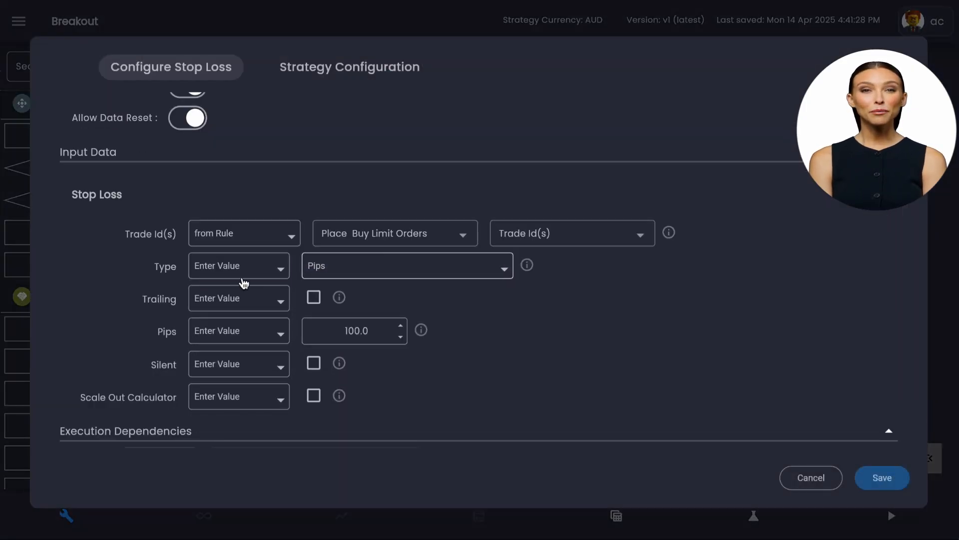
{"action": "left_click", "coordinate": [267, 272]}
{"action": "left_click", "coordinate": [268, 273]}
{"action": "left_click", "coordinate": [363, 273]}
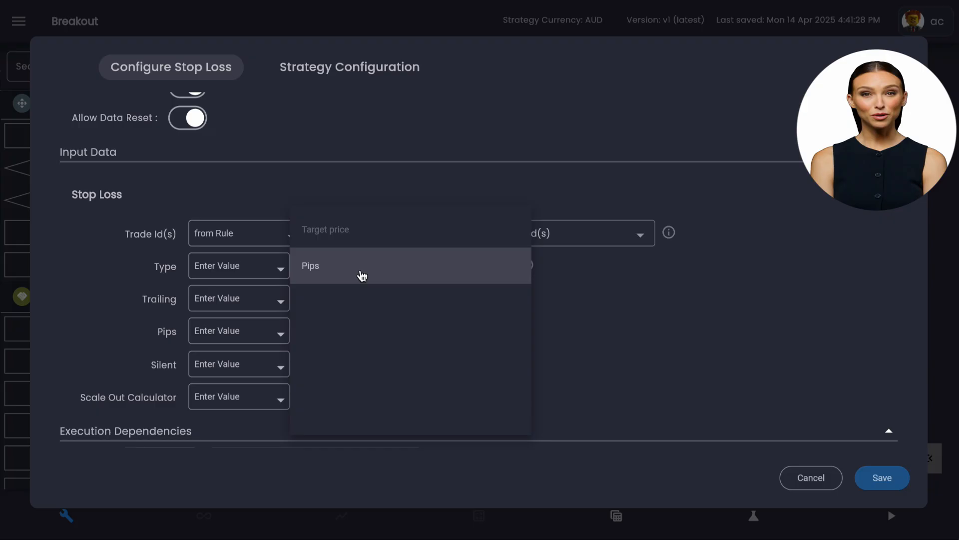
{"action": "left_click", "coordinate": [374, 236]}
{"action": "left_click", "coordinate": [236, 305]}
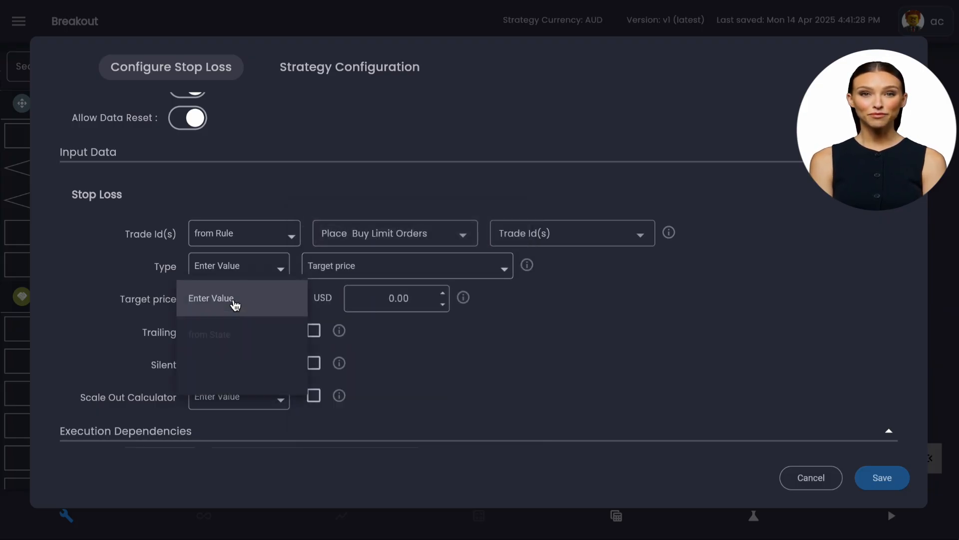
{"action": "left_click", "coordinate": [248, 384]}
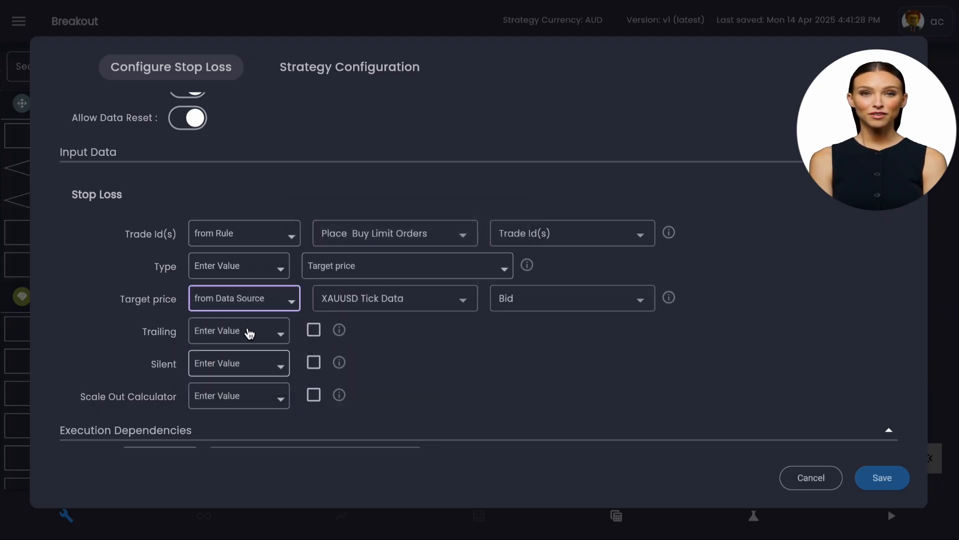
{"action": "left_click", "coordinate": [250, 305]}
{"action": "left_click", "coordinate": [238, 271]}
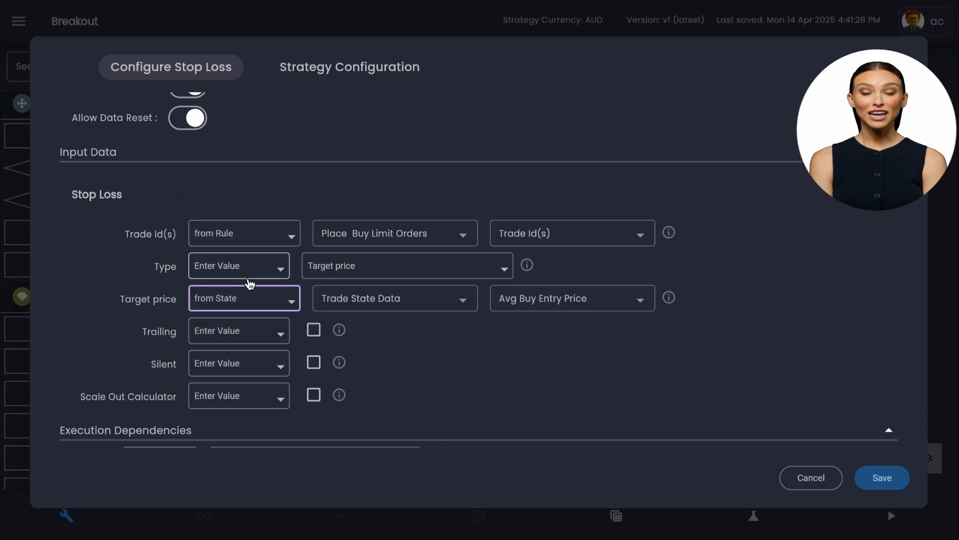
{"action": "left_click", "coordinate": [813, 479]}
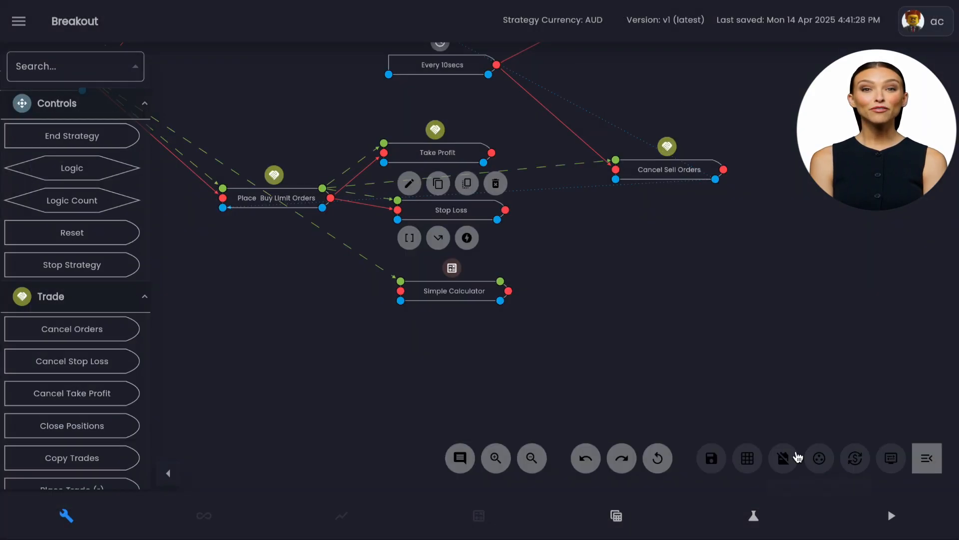
Move the buy-side Stop Loss beneath Cancel Sell Orders and shift Simple Calculator slightly down and away from it.
{"action": "left_click_drag", "start_coordinate": [478, 215], "coordinate": [721, 260]}
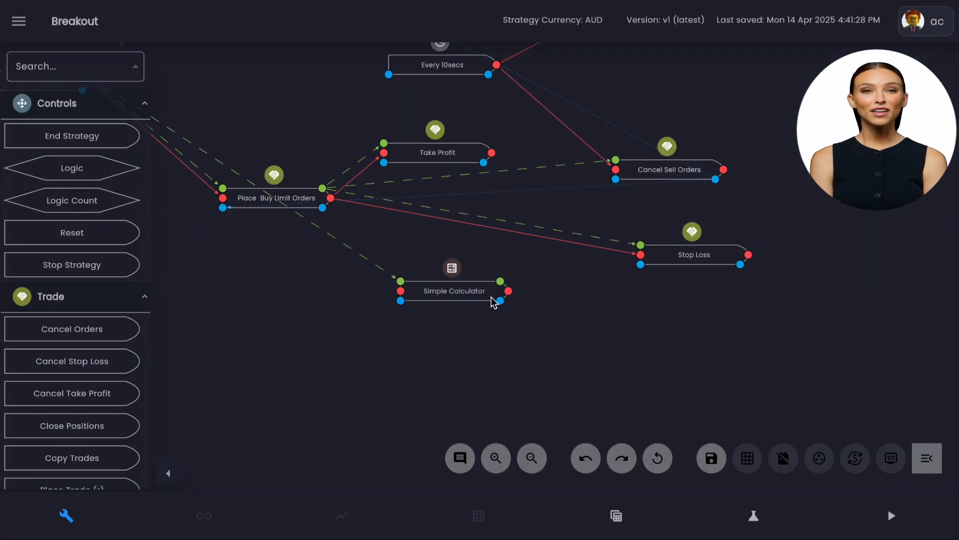
{"action": "left_click_drag", "start_coordinate": [478, 301], "coordinate": [454, 309]}
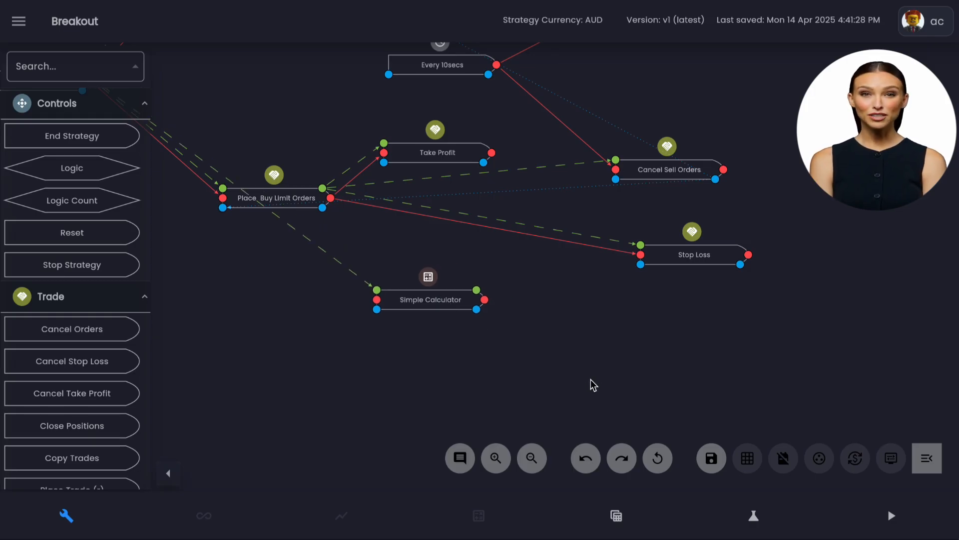
Add a Convert to Price rule that executes AFTER Simple Calculator and receives the calculator's Value as its Value input.
{"action": "left_click", "coordinate": [97, 69]}
{"action": "type", "text": "conv"}
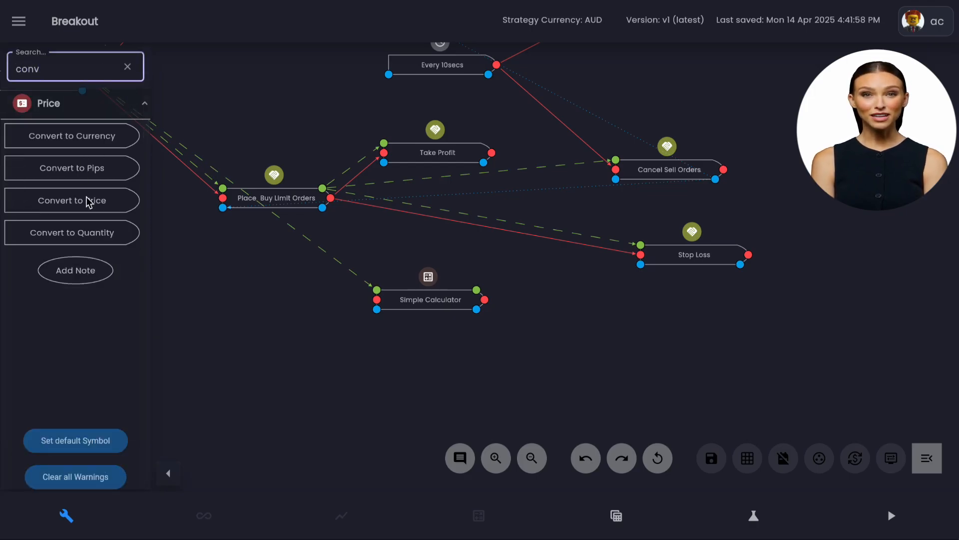
{"action": "left_click_drag", "start_coordinate": [89, 201], "coordinate": [492, 304]}
{"action": "left_click_drag", "start_coordinate": [552, 315], "coordinate": [549, 311]}
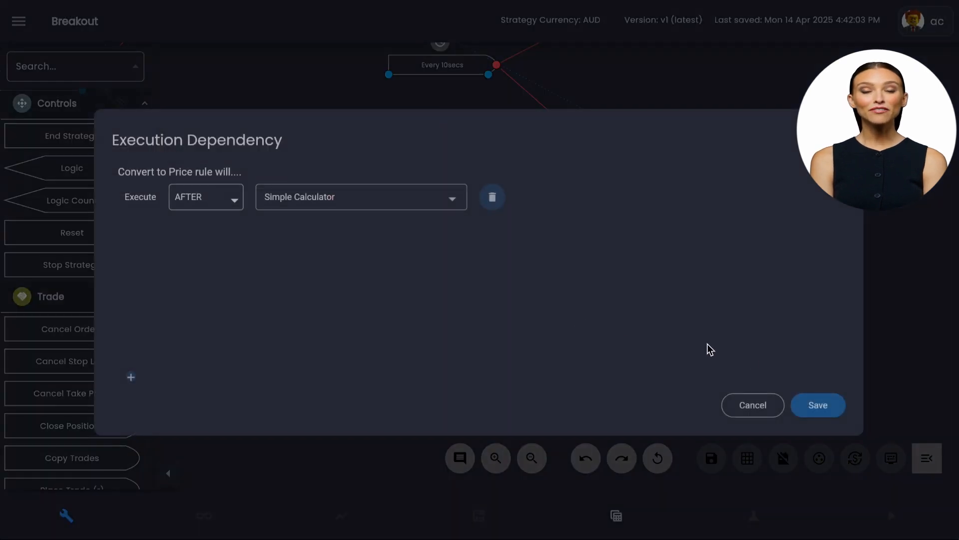
{"action": "left_click", "coordinate": [814, 400]}
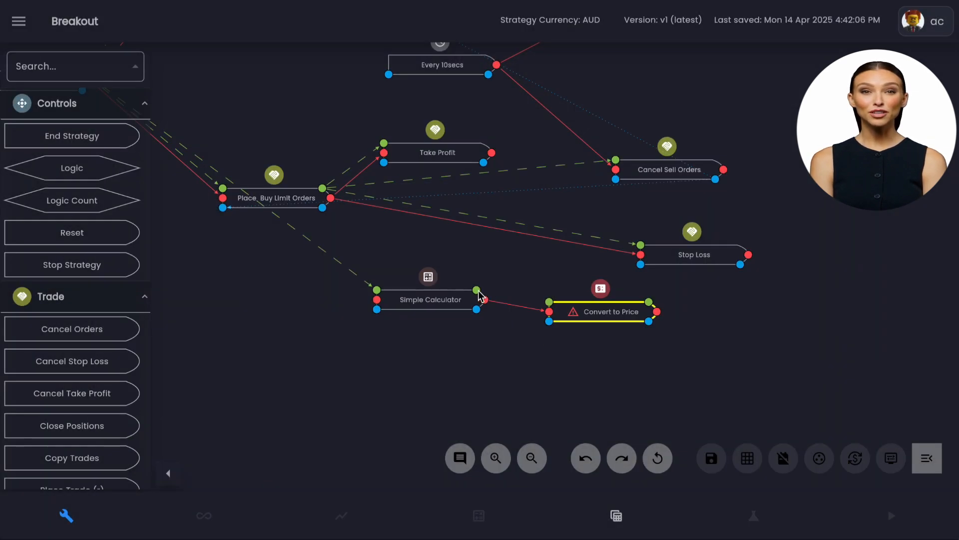
{"action": "left_click_drag", "start_coordinate": [545, 306], "coordinate": [549, 301]}
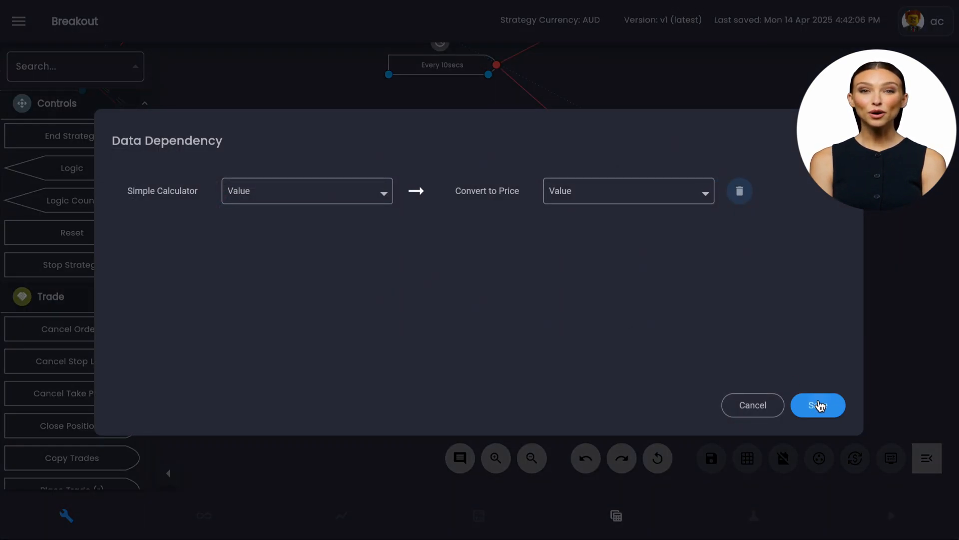
{"action": "left_click", "coordinate": [816, 403]}
Set the Convert to Price rule's symbol to XAUUSD on the Shared Demo - IC Markets 750 account and save the rule.
{"action": "left_click", "coordinate": [560, 285]}
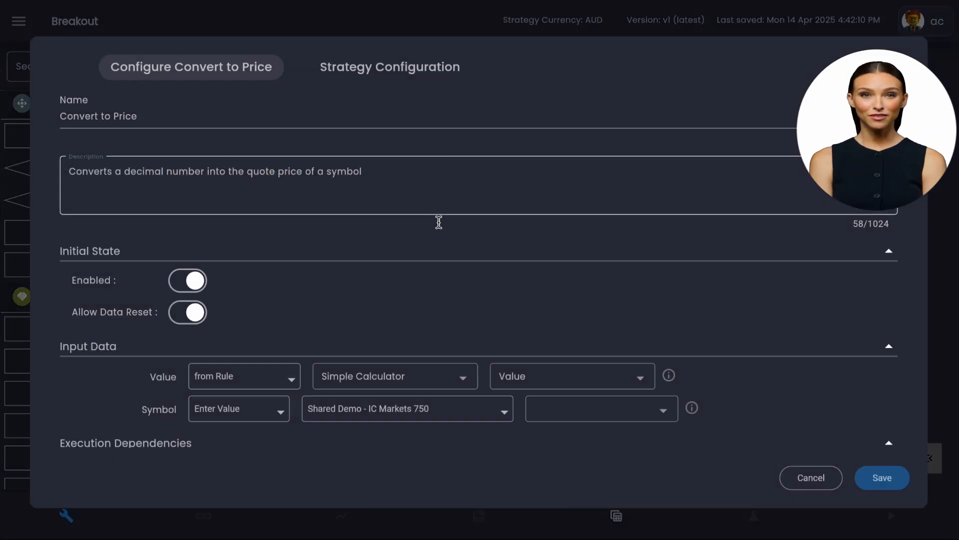
{"action": "scroll", "coordinate": [500, 265], "scroll_direction": "down", "scroll_amount": 2}
{"action": "left_click", "coordinate": [572, 280]}
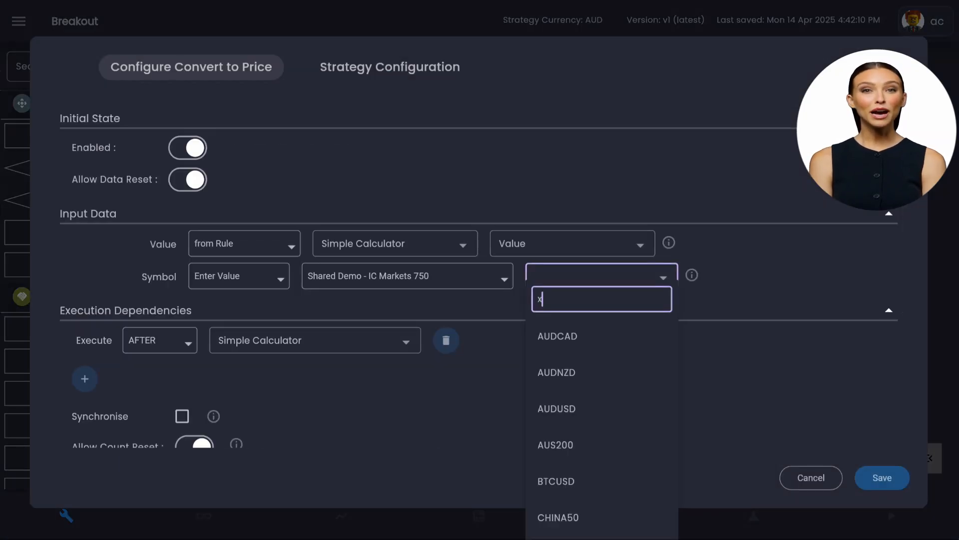
{"action": "left_click", "coordinate": [579, 337]}
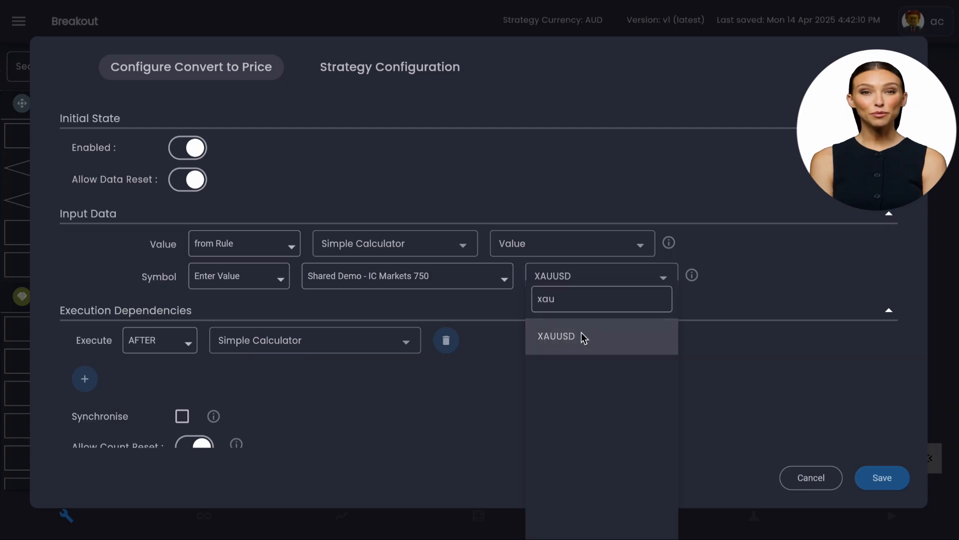
{"action": "scroll", "coordinate": [464, 350], "scroll_direction": "down", "scroll_amount": 1}
{"action": "scroll", "coordinate": [464, 349], "scroll_direction": "down", "scroll_amount": 4}
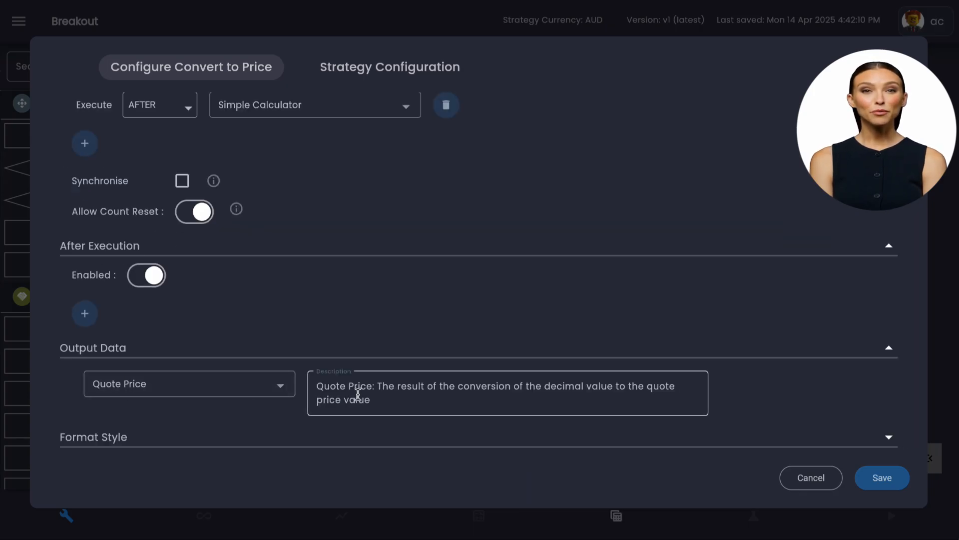
{"action": "scroll", "coordinate": [635, 331], "scroll_direction": "up", "scroll_amount": 4}
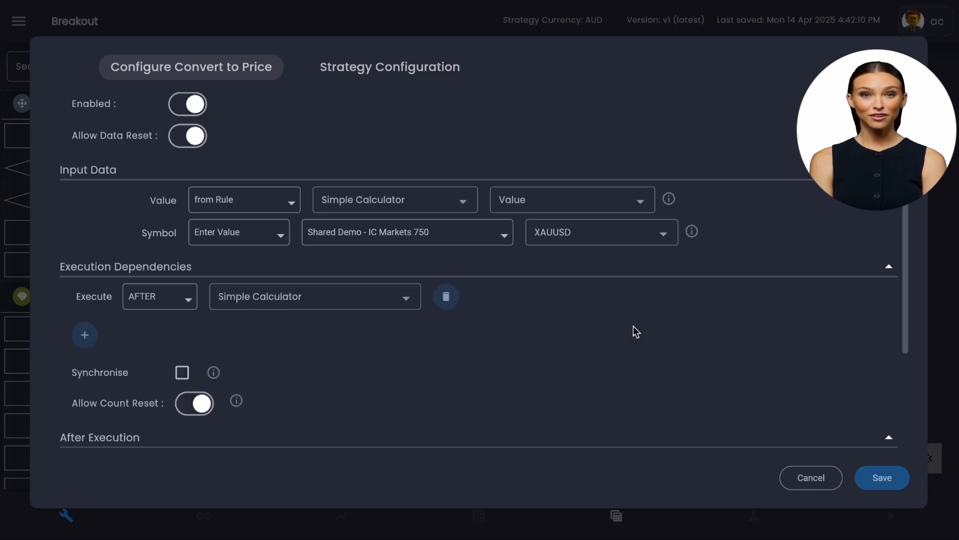
{"action": "left_click", "coordinate": [882, 477]}
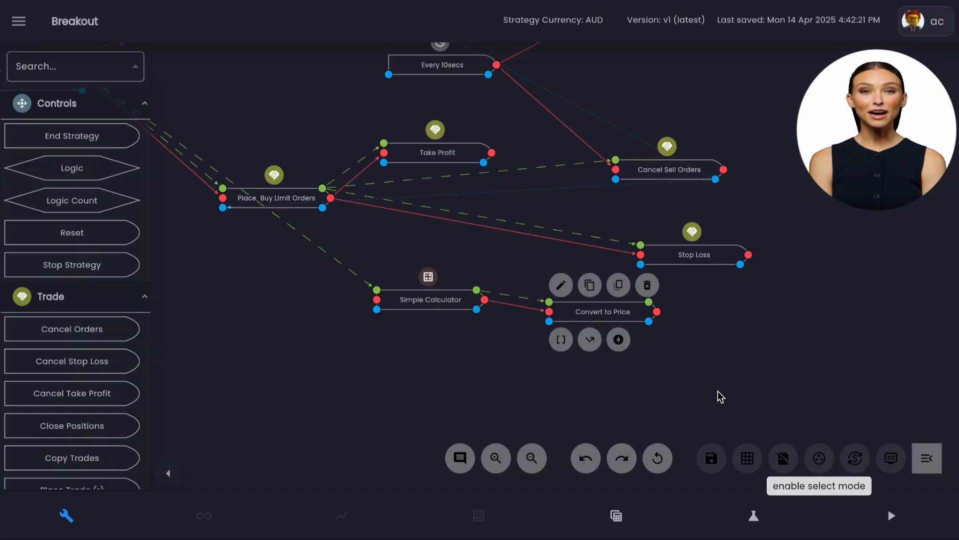
Rearrange Simple Calculator, Convert to Price and the buy-side Stop Loss so they sit in sequence below Place Buy Limit Orders.
{"action": "left_click_drag", "start_coordinate": [437, 305], "coordinate": [314, 327]}
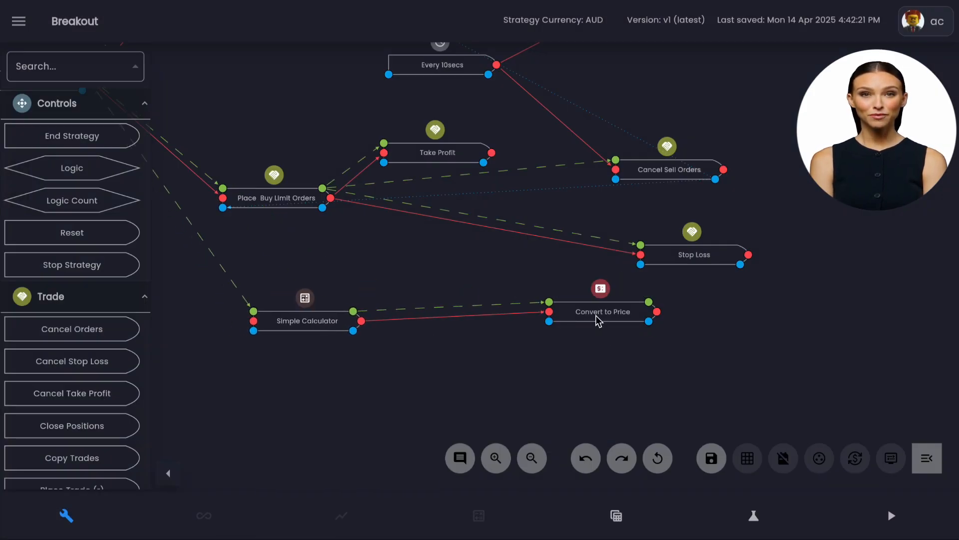
{"action": "left_click_drag", "start_coordinate": [595, 321], "coordinate": [452, 326]}
{"action": "left_click_drag", "start_coordinate": [688, 257], "coordinate": [661, 279]}
Set the buy-side Stop Loss type to Target price, sourced from the Convert to Price rule's Quote Price, and save the rule.
{"action": "left_click", "coordinate": [661, 279]}
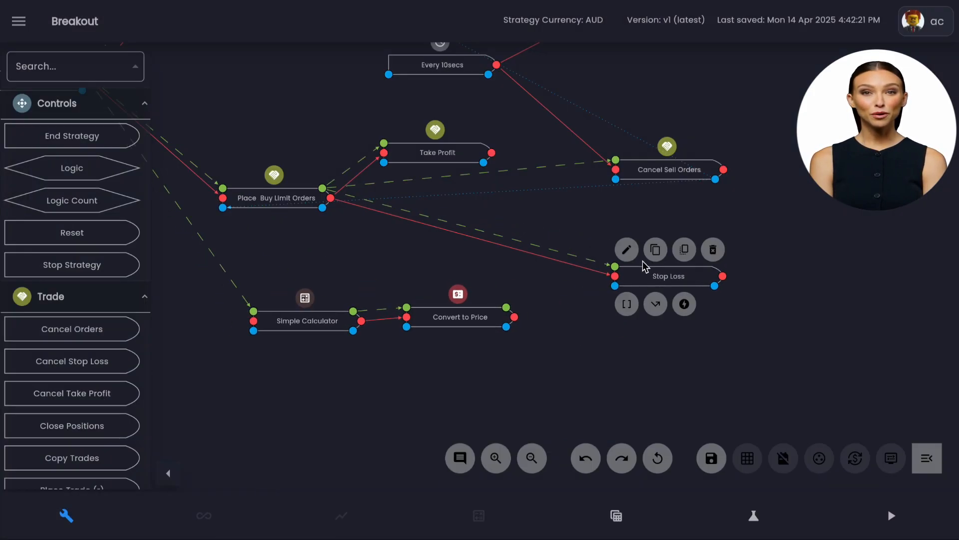
{"action": "left_click", "coordinate": [632, 251]}
{"action": "scroll", "coordinate": [445, 279], "scroll_direction": "down", "scroll_amount": 4}
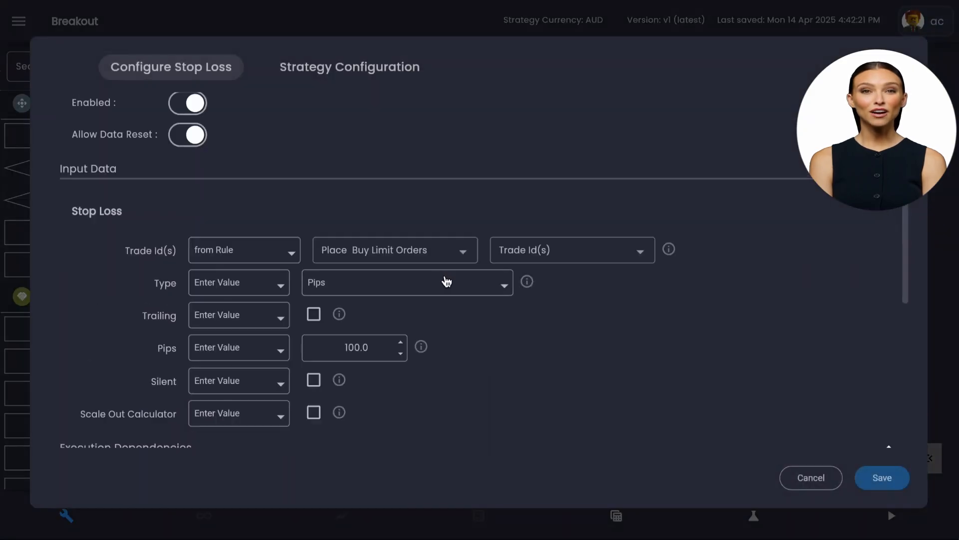
{"action": "left_click", "coordinate": [325, 285]}
{"action": "left_click", "coordinate": [356, 257]}
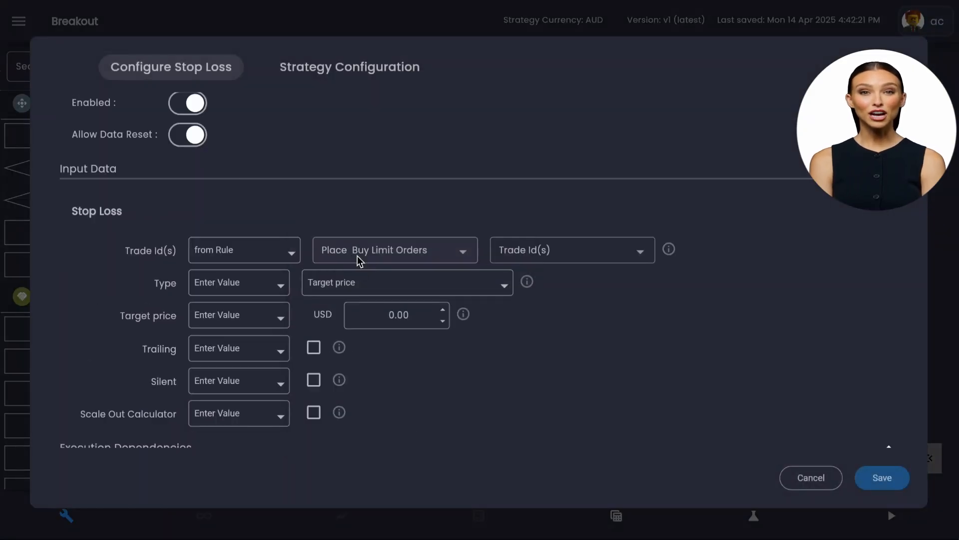
{"action": "left_click", "coordinate": [247, 323]}
{"action": "left_click", "coordinate": [246, 356]}
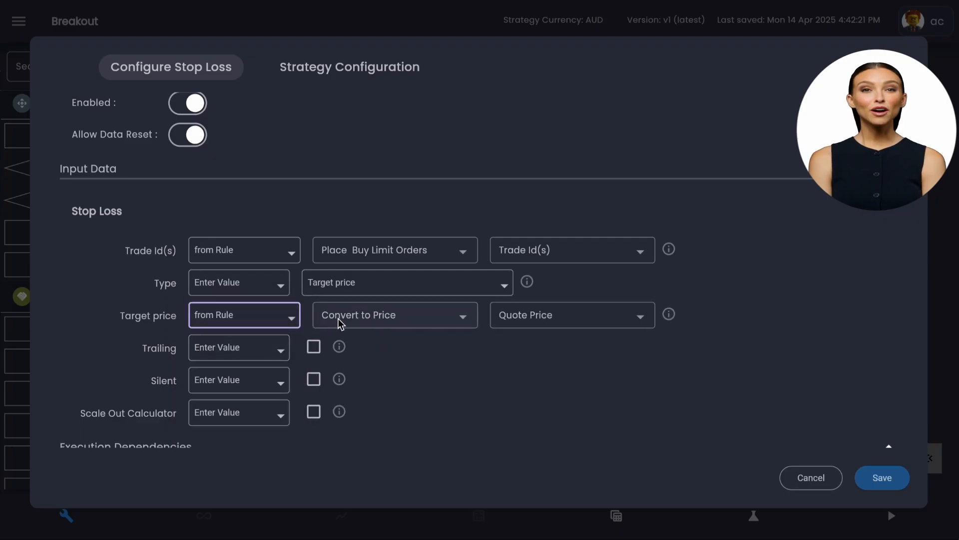
{"action": "scroll", "coordinate": [816, 341], "scroll_direction": "down", "scroll_amount": 1}
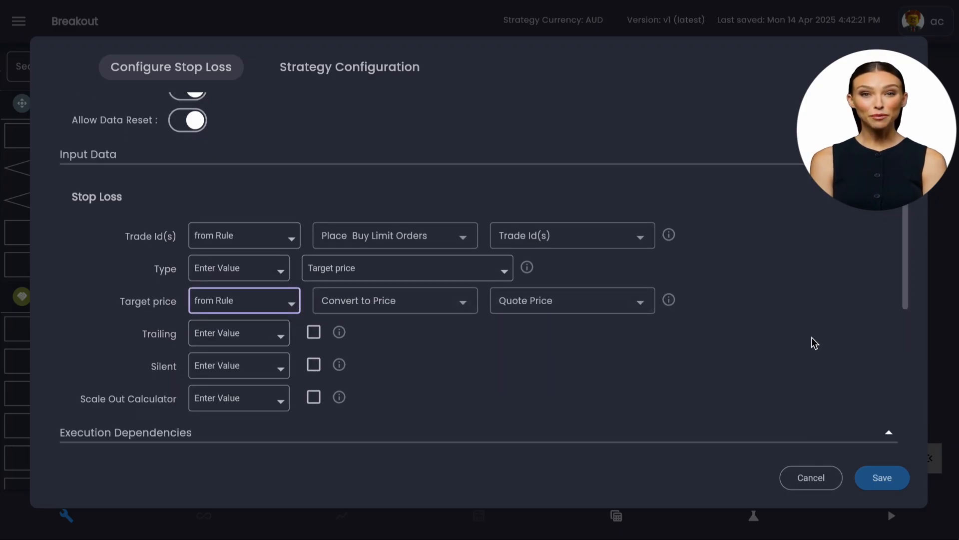
{"action": "left_click", "coordinate": [884, 478]}
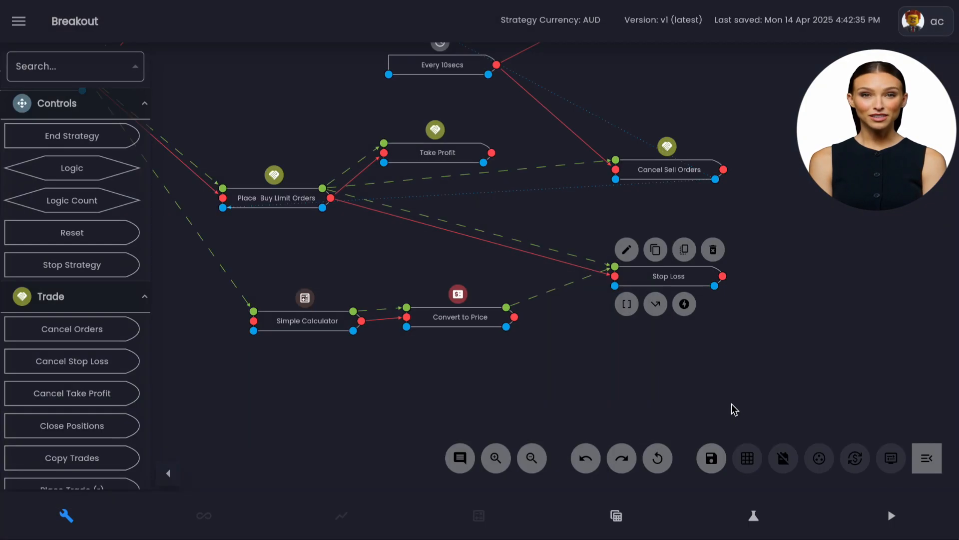
Add an execution dependency so Simple Calculator runs AFTER XAUUSD Tick Data, and save it.
{"action": "left_click_drag", "start_coordinate": [349, 393], "coordinate": [533, 360]}
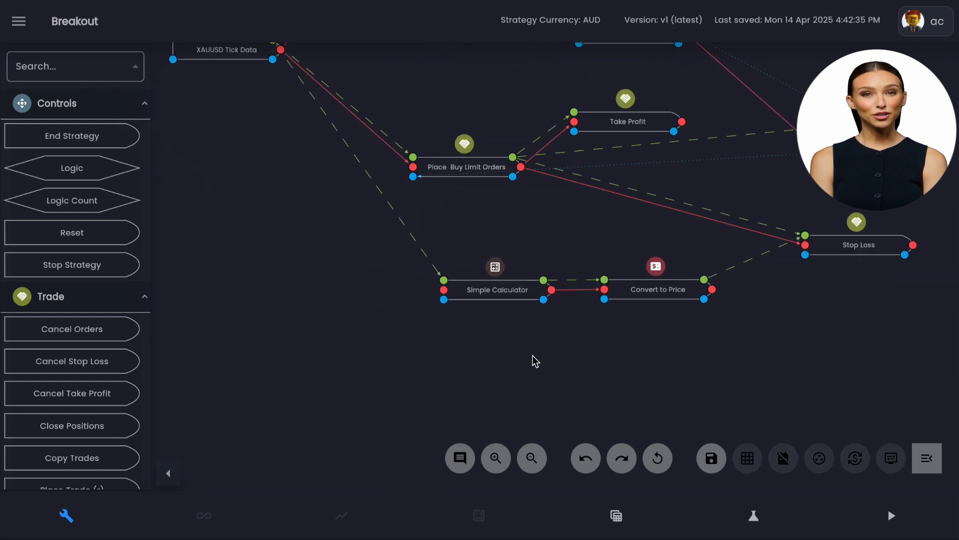
{"action": "scroll", "coordinate": [512, 352], "scroll_direction": "down", "scroll_amount": 2}
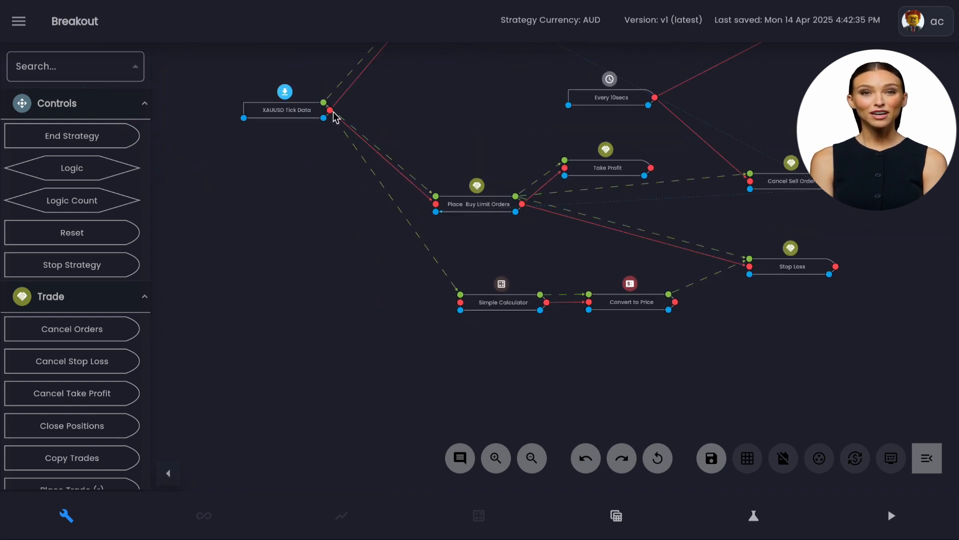
{"action": "left_click", "coordinate": [461, 304]}
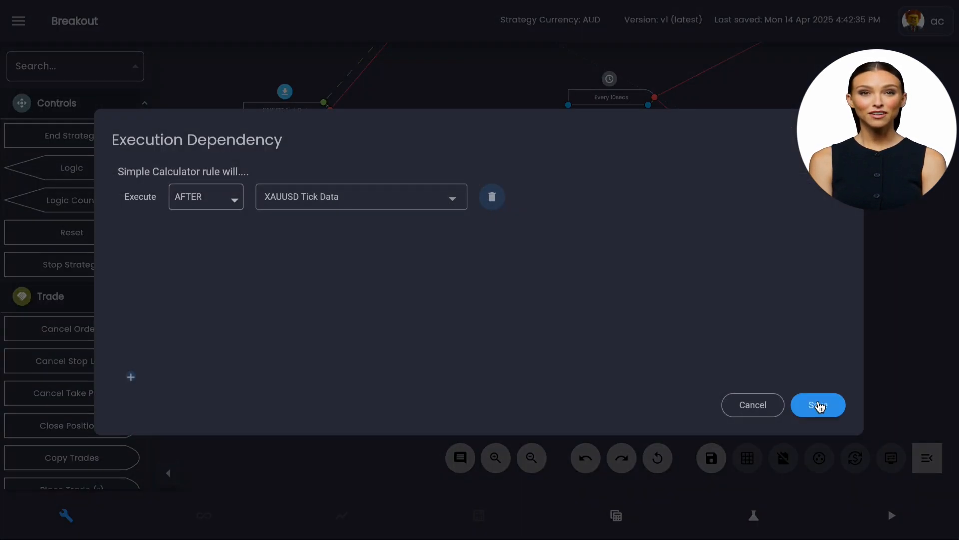
{"action": "left_click", "coordinate": [816, 402]}
Find the Convert to Currency rule and add it to the canvas beneath the buy-side Stop Loss.
{"action": "scroll", "coordinate": [607, 361], "scroll_direction": "up", "scroll_amount": 5}
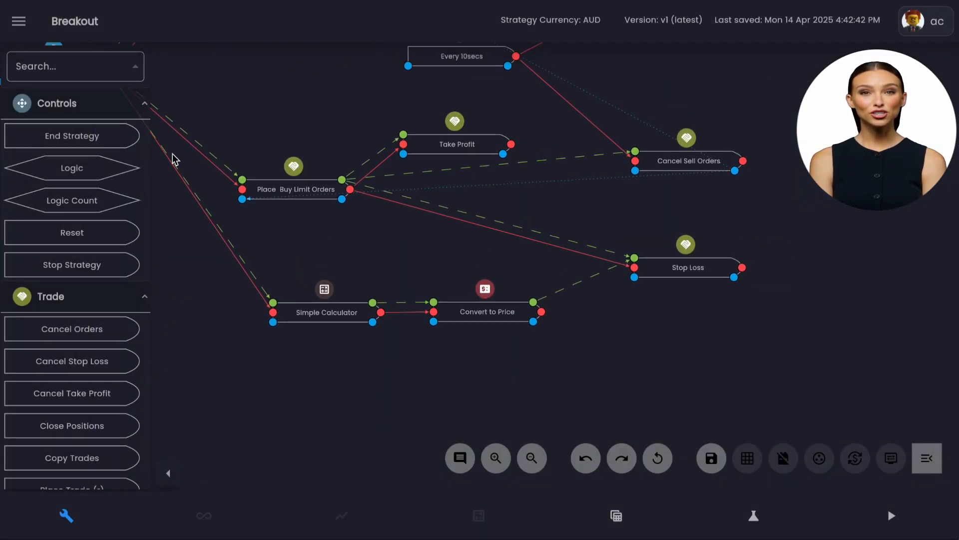
{"action": "left_click", "coordinate": [64, 66]}
{"action": "type", "text": "conv"}
{"action": "key", "text": "BackSpace"}
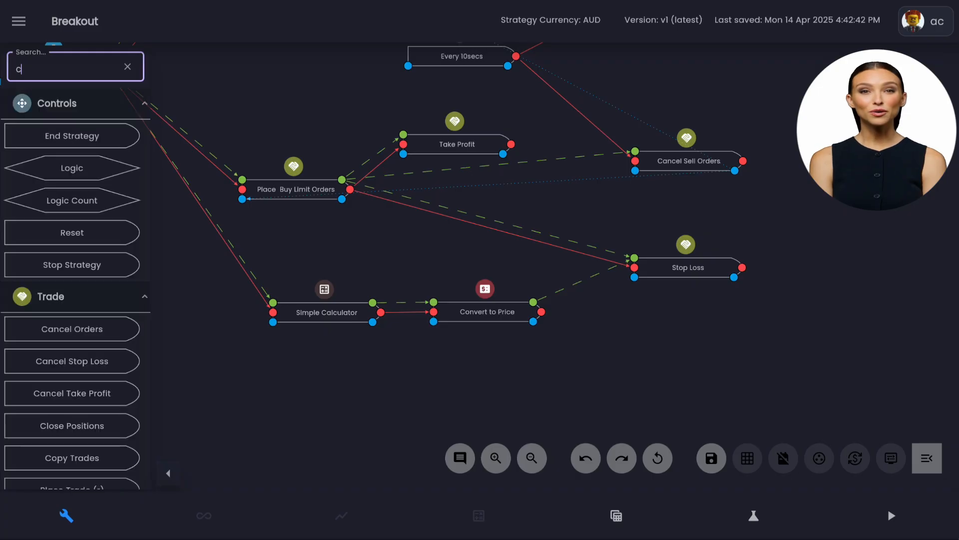
{"action": "type", "text": "onv"}
{"action": "left_click_drag", "start_coordinate": [51, 137], "coordinate": [709, 342]}
Try the Exchange and Parse conversion types in Convert to Currency, discard the changes and delete the rule.
{"action": "left_click", "coordinate": [694, 318]}
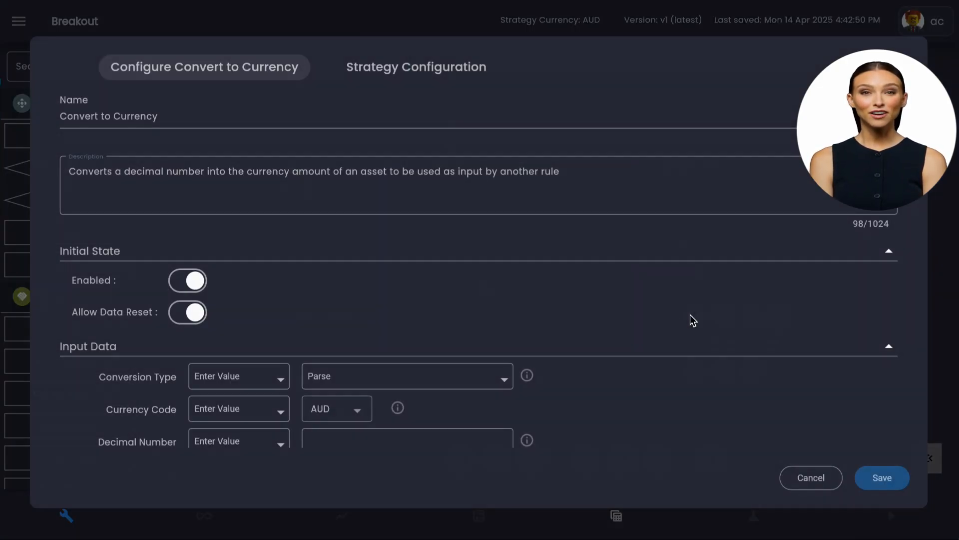
{"action": "scroll", "coordinate": [517, 304], "scroll_direction": "down", "scroll_amount": 2}
{"action": "left_click", "coordinate": [503, 292]}
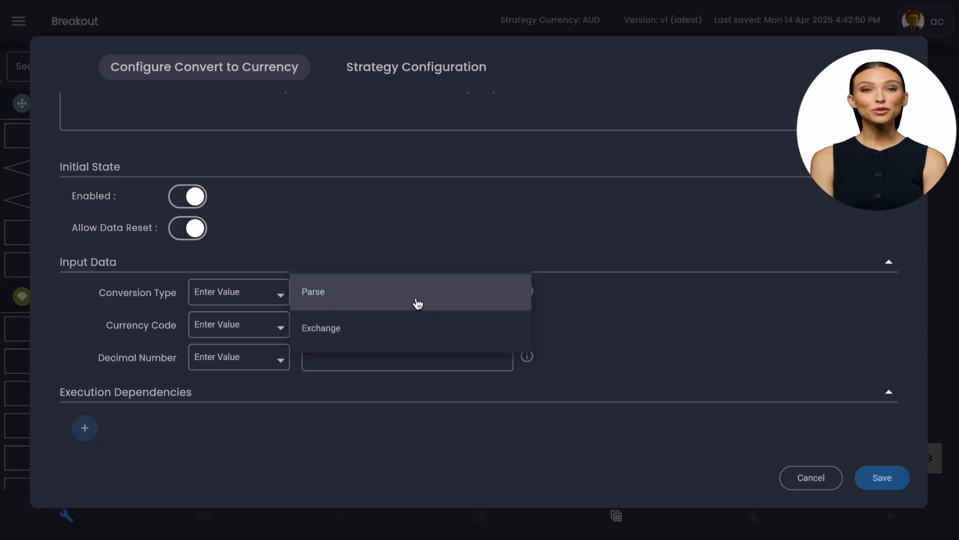
{"action": "left_click", "coordinate": [408, 341]}
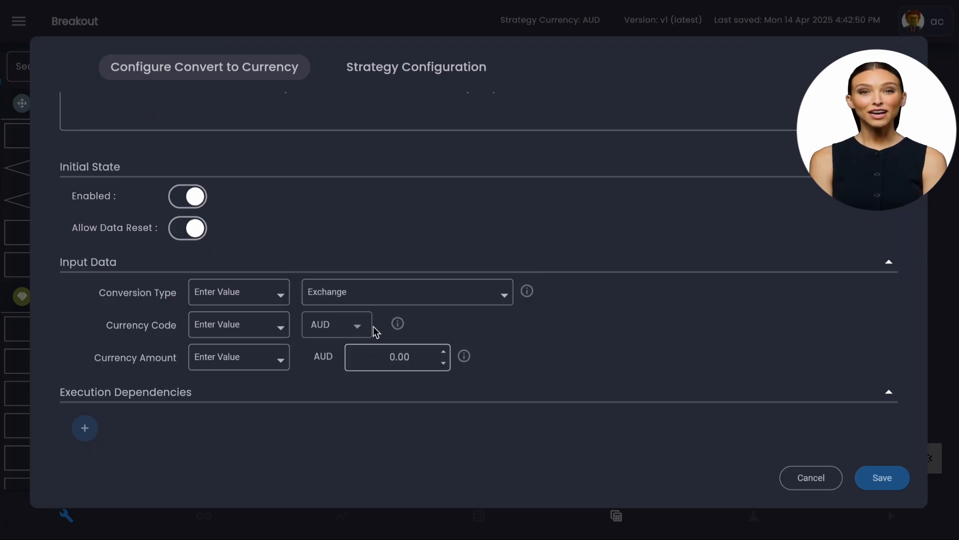
{"action": "left_click", "coordinate": [396, 298]}
{"action": "left_click", "coordinate": [394, 265]}
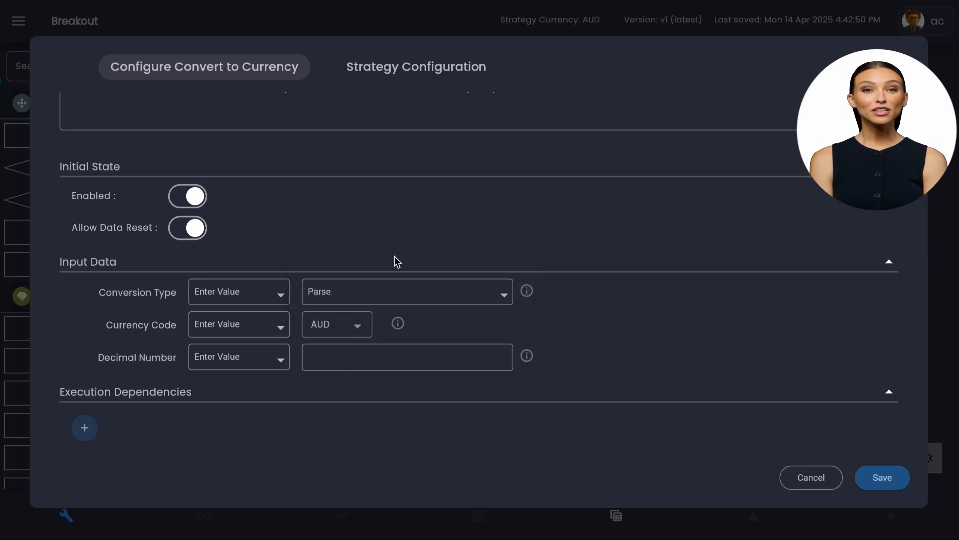
{"action": "mouse_move", "coordinate": [610, 318]}
{"action": "left_click", "coordinate": [453, 294]}
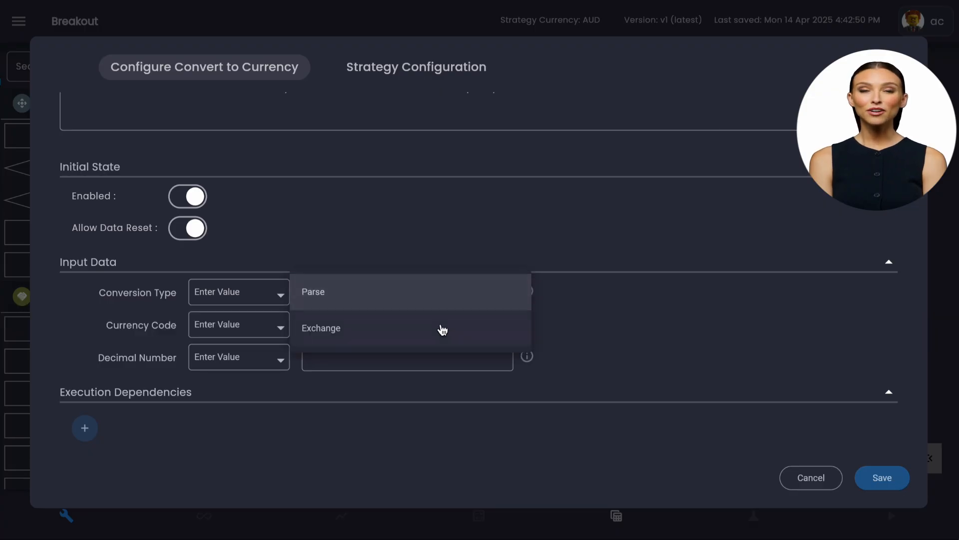
{"action": "left_click", "coordinate": [441, 327]}
{"action": "left_click", "coordinate": [349, 326]}
{"action": "left_click", "coordinate": [819, 359]}
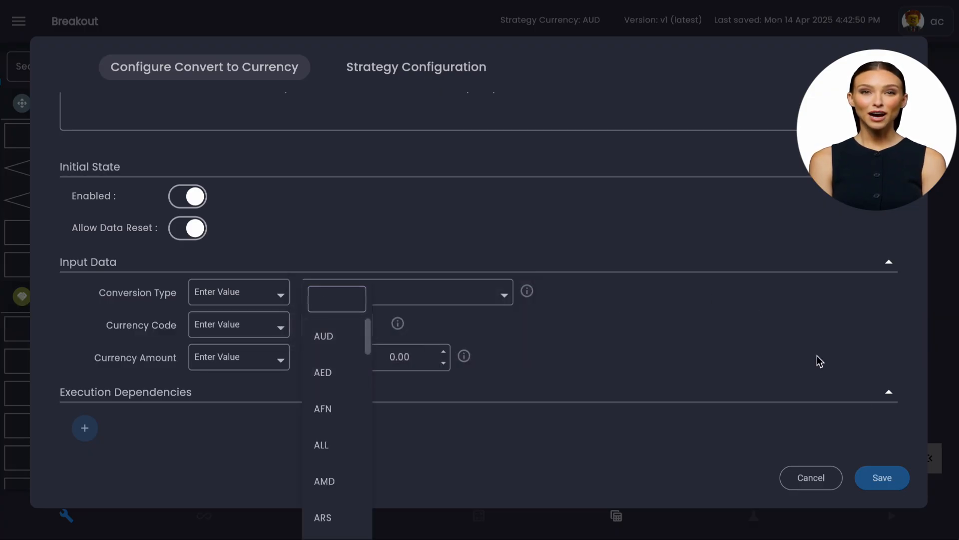
{"action": "left_click", "coordinate": [829, 480]}
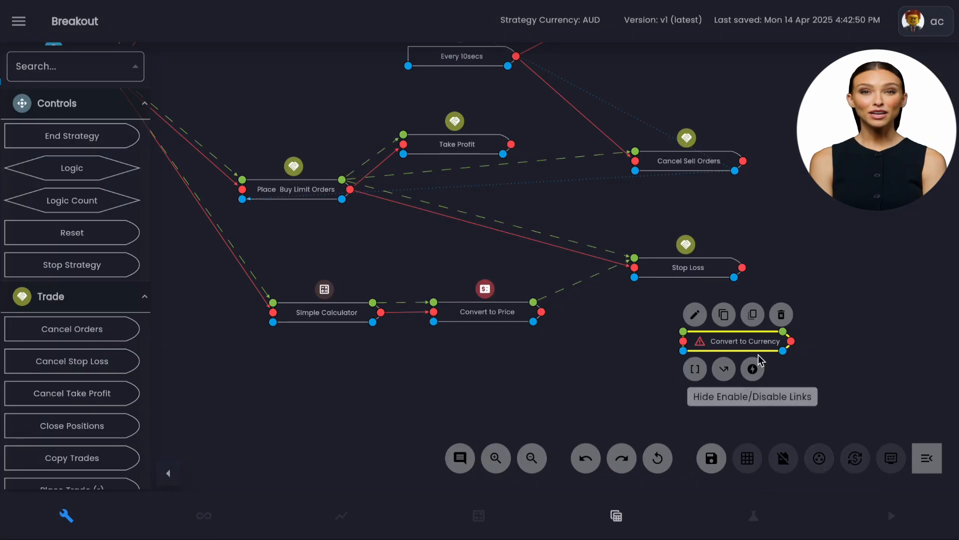
{"action": "left_click", "coordinate": [778, 315]}
In the buy-side Stop Loss rule, try sourcing the Target price from the XAUUSD Tick Data data source's Bid.
{"action": "mouse_move", "coordinate": [677, 270]}
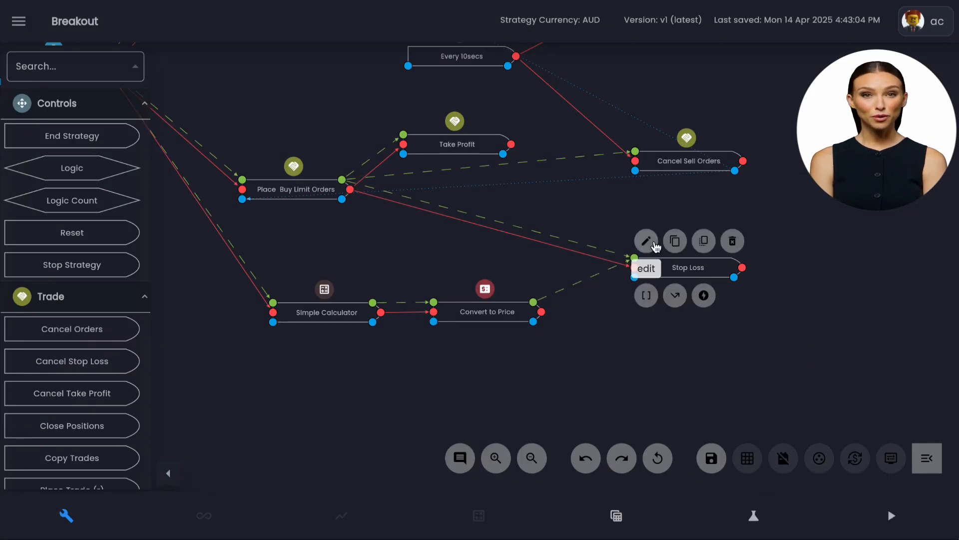
{"action": "left_click", "coordinate": [647, 241]}
{"action": "scroll", "coordinate": [417, 217], "scroll_direction": "down", "scroll_amount": 3}
{"action": "scroll", "coordinate": [417, 213], "scroll_direction": "down", "scroll_amount": 2}
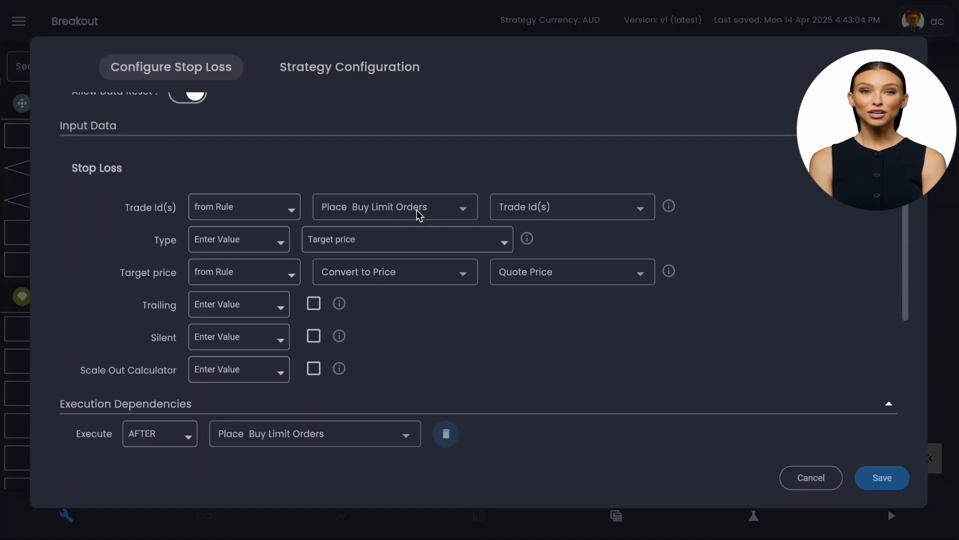
{"action": "left_click", "coordinate": [263, 277]}
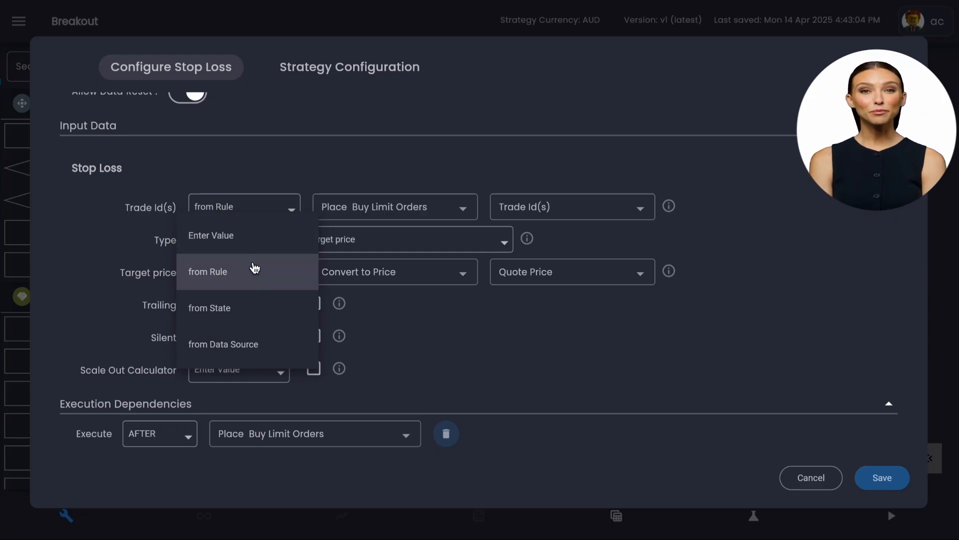
{"action": "left_click", "coordinate": [266, 345]}
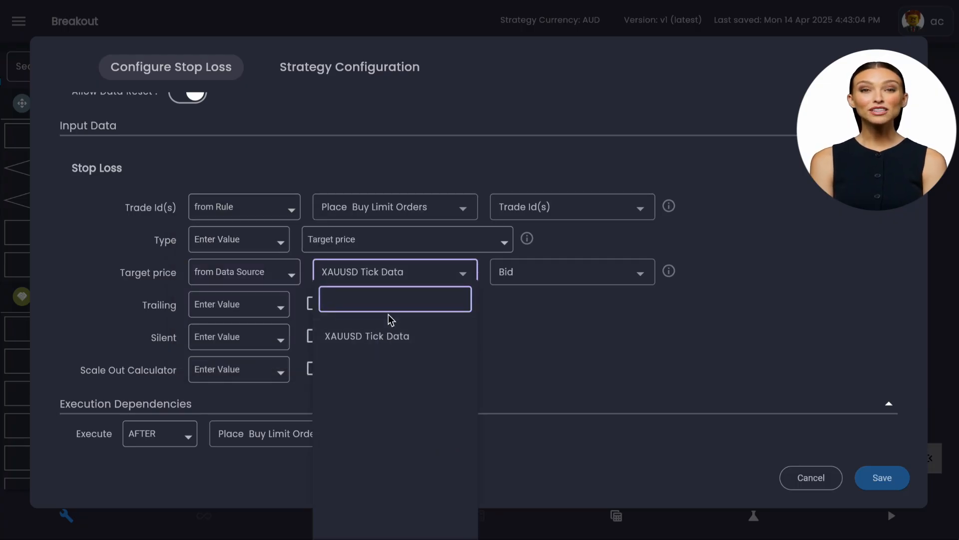
{"action": "left_click", "coordinate": [267, 276]}
Try taking the Stop Loss Target price from State, using Trade State Data's Avg Buy Entry Price.
{"action": "left_click", "coordinate": [267, 279]}
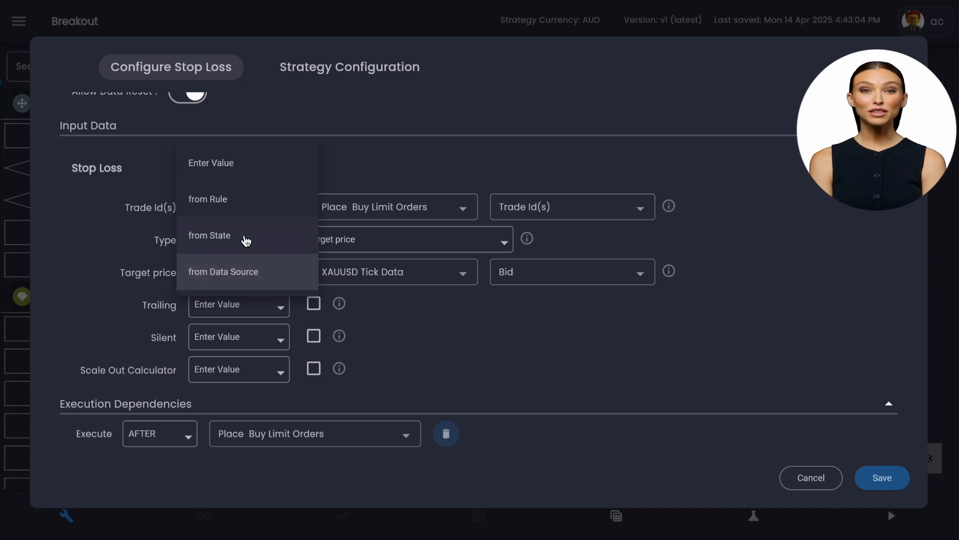
{"action": "left_click", "coordinate": [246, 241]}
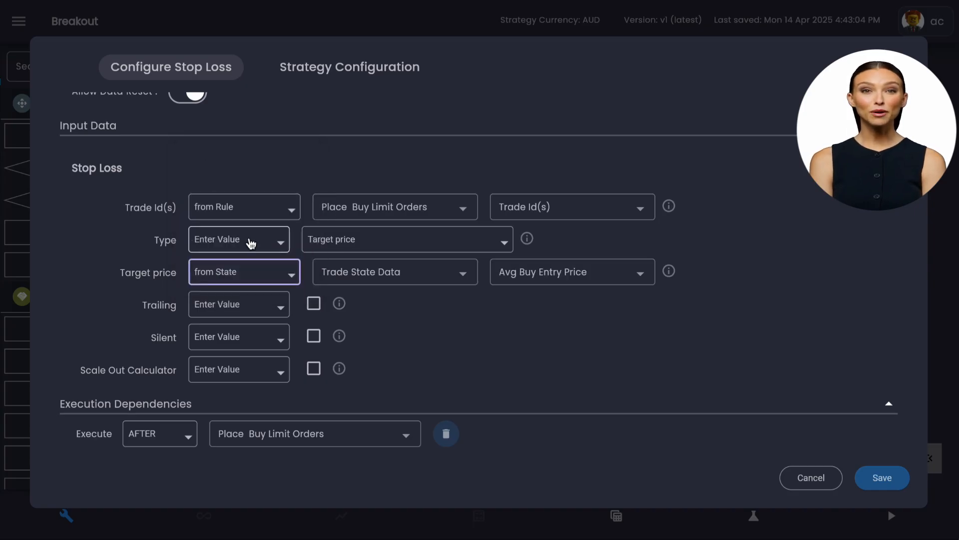
{"action": "left_click", "coordinate": [382, 273]}
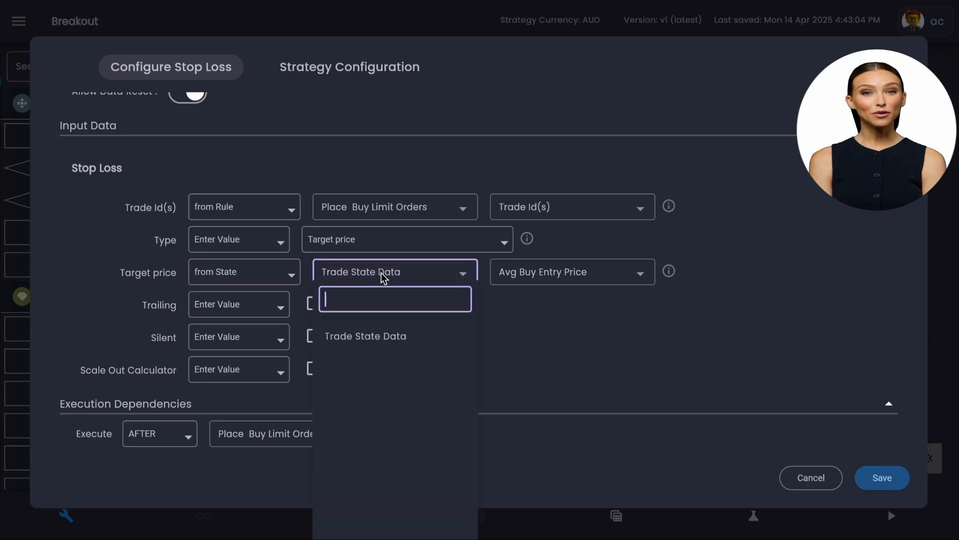
{"action": "left_click", "coordinate": [381, 273]}
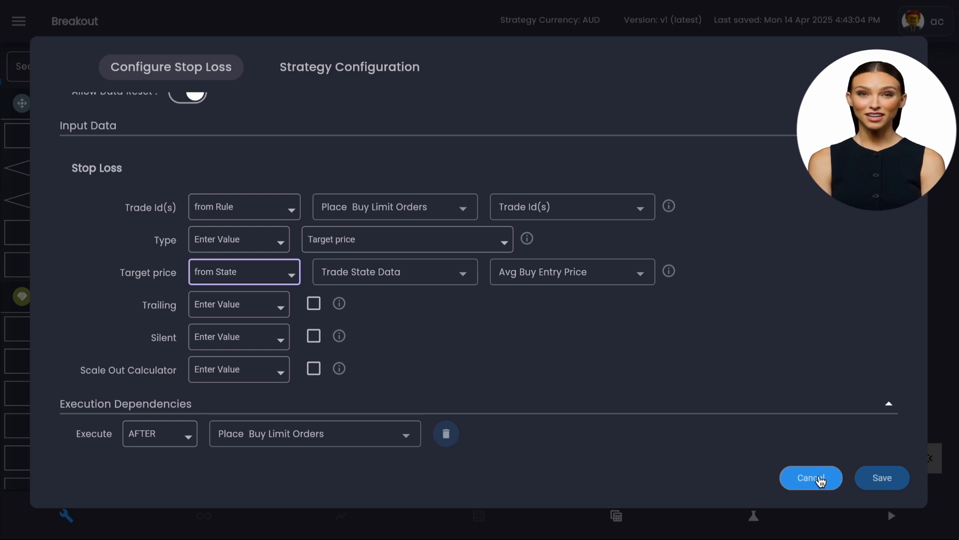
Source the Target price from the Convert to Price rule's Quote Price again and save the Stop Loss rule.
{"action": "left_click", "coordinate": [275, 278]}
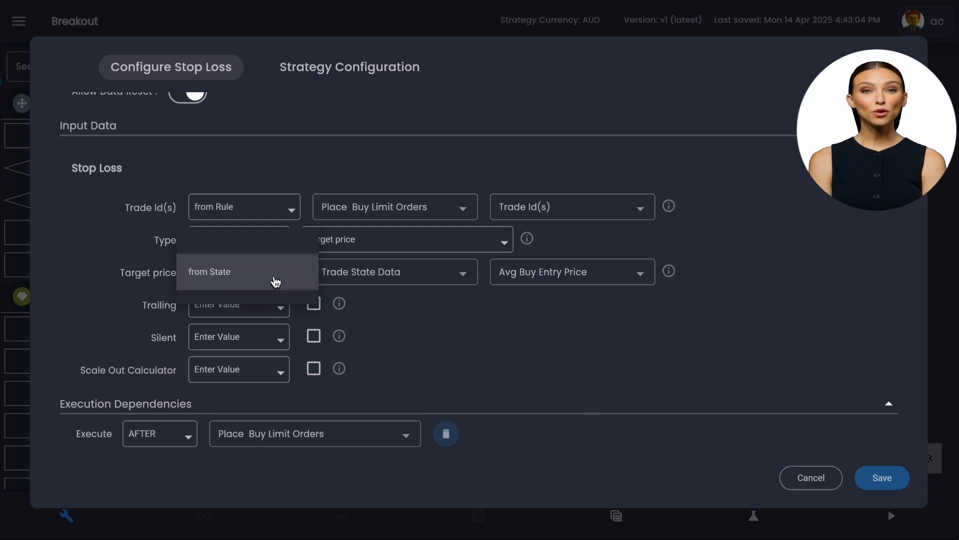
{"action": "left_click", "coordinate": [249, 244]}
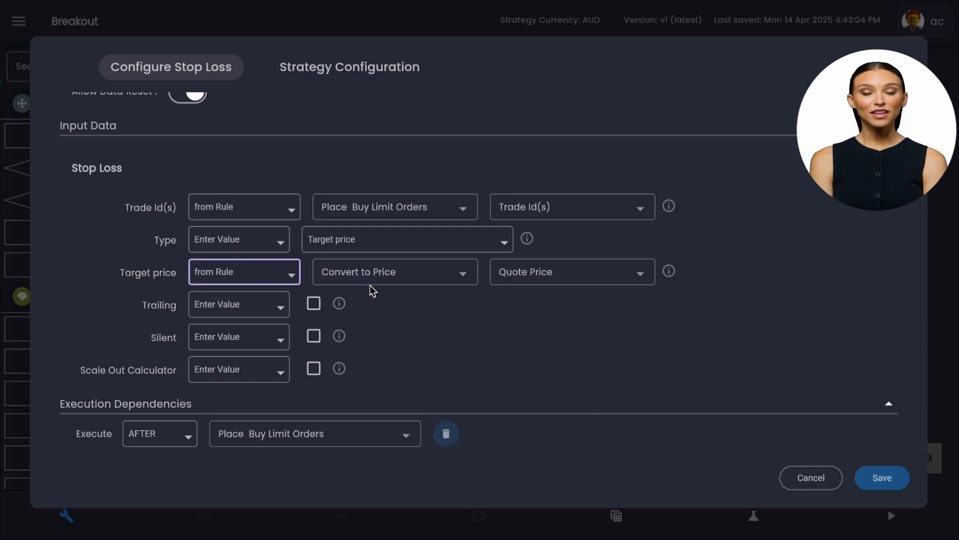
{"action": "left_click", "coordinate": [428, 278]}
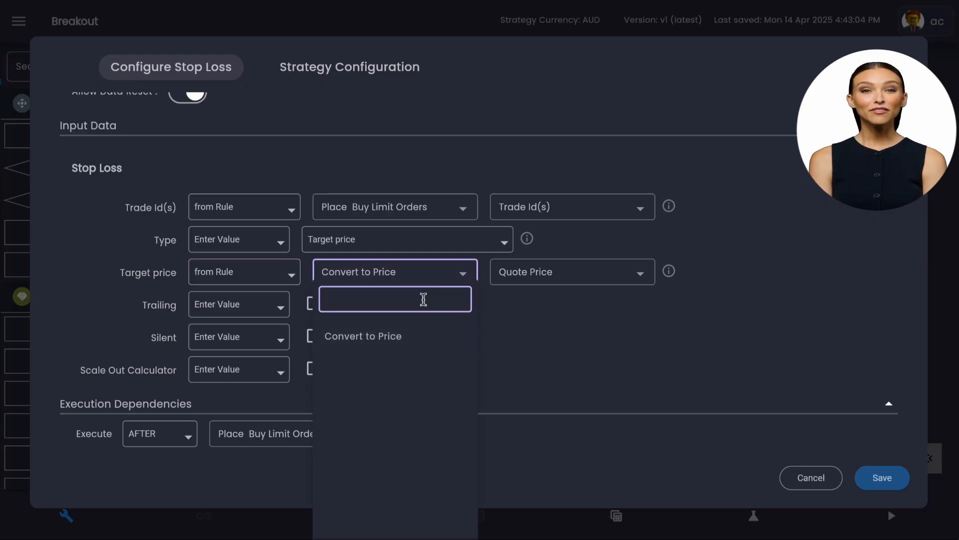
{"action": "left_click", "coordinate": [520, 310]}
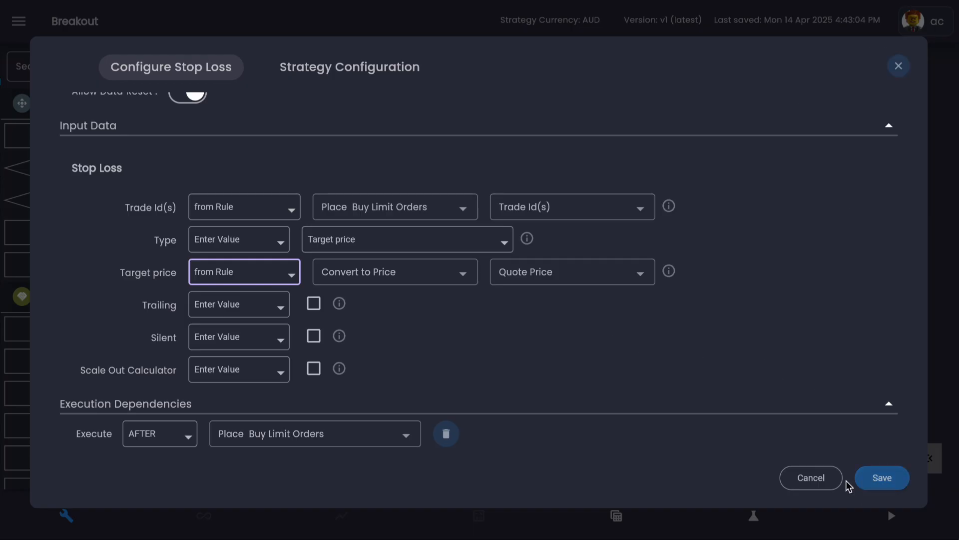
{"action": "left_click", "coordinate": [870, 478]}
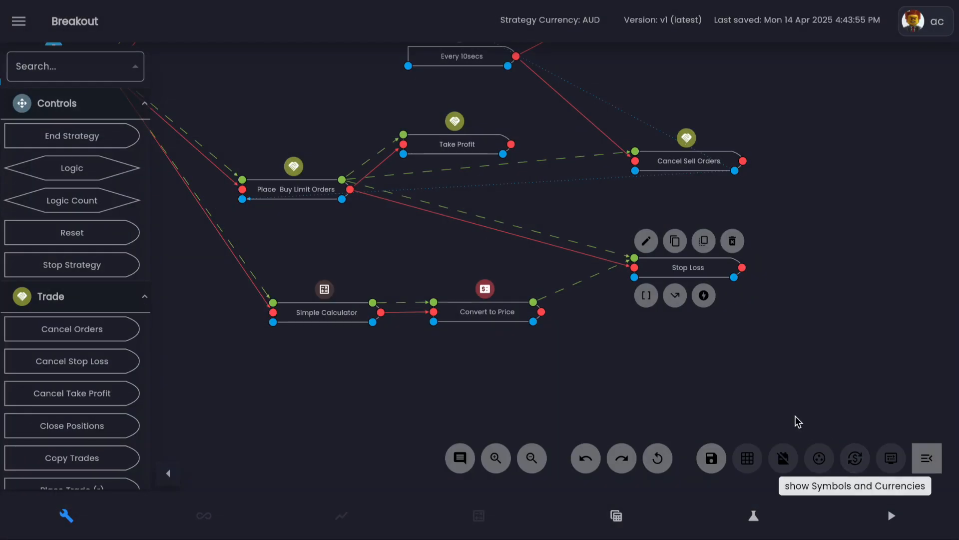